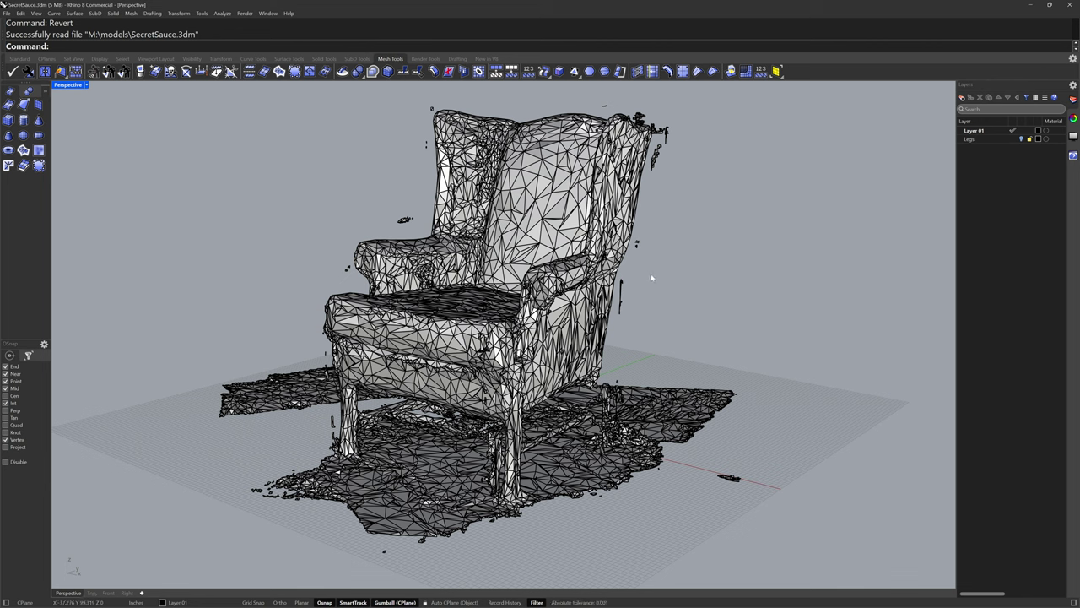
- Examine the scanned armchair mesh from below and from the front, including its legs, floor remnants and stray fragments
{"action": "right_click_drag", "start_coordinate": [650, 279], "coordinate": [635, 235]}
{"action": "right_click_drag", "start_coordinate": [764, 303], "coordinate": [976, 260]}
{"action": "scroll", "coordinate": [529, 335], "scroll_direction": "up", "scroll_amount": 8}
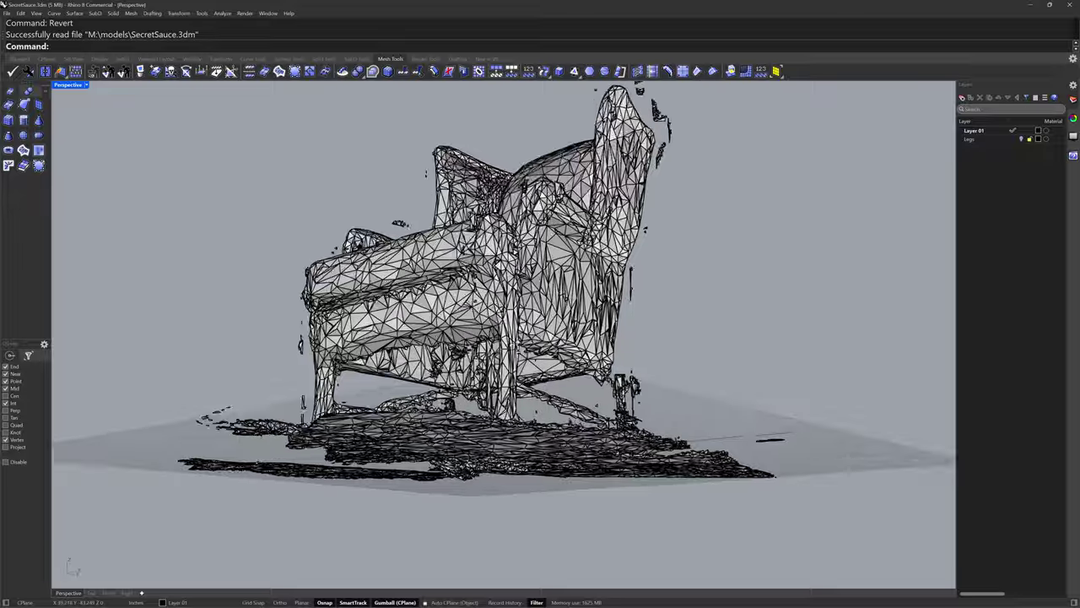
{"action": "scroll", "coordinate": [527, 334], "scroll_direction": "down", "scroll_amount": 8}
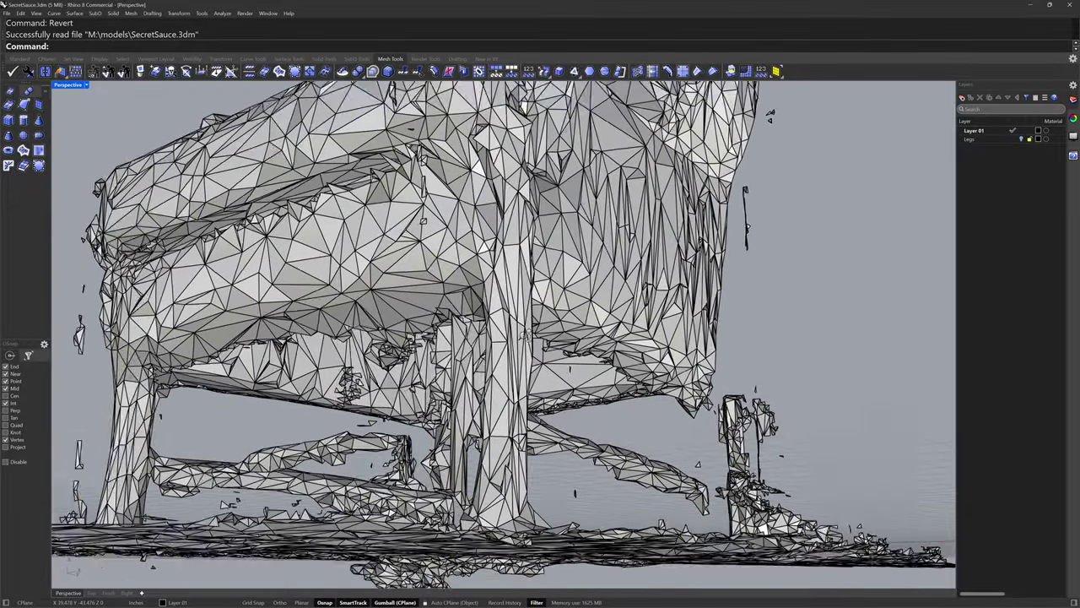
{"action": "right_click_drag", "start_coordinate": [528, 334], "coordinate": [588, 420]}
{"action": "scroll", "coordinate": [590, 363], "scroll_direction": "down", "scroll_amount": 2}
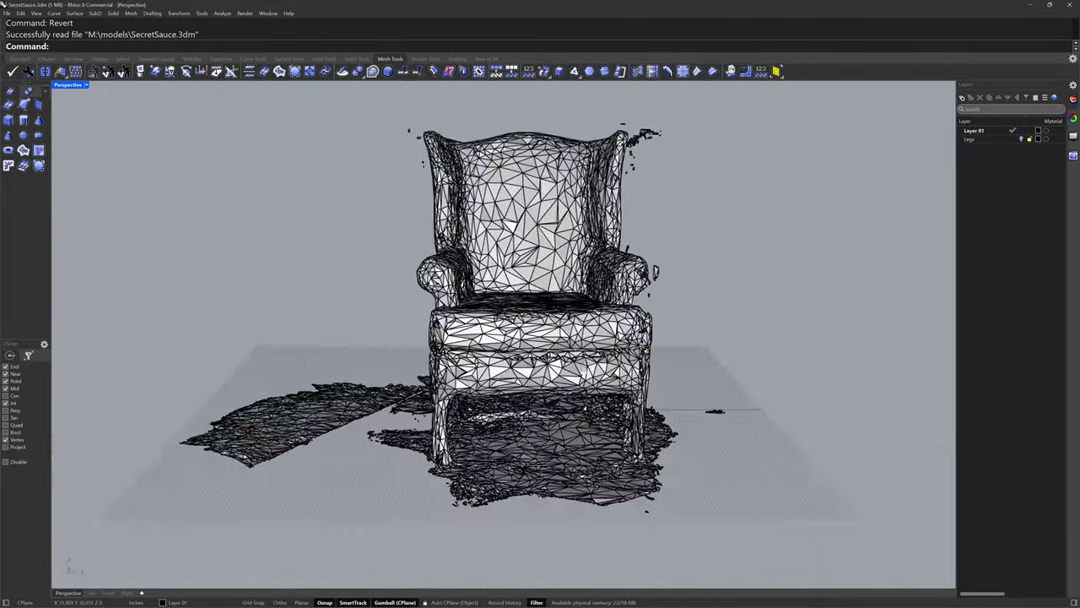
{"action": "right_click_drag", "start_coordinate": [590, 363], "coordinate": [570, 355], "text": "shift"}
{"action": "scroll", "coordinate": [534, 346], "scroll_direction": "up", "scroll_amount": 1}
- Draw a horizontal polyline about 31 in long in the Front view, crossing the full chair width just above the legs
{"action": "left_click", "coordinate": [108, 592]}
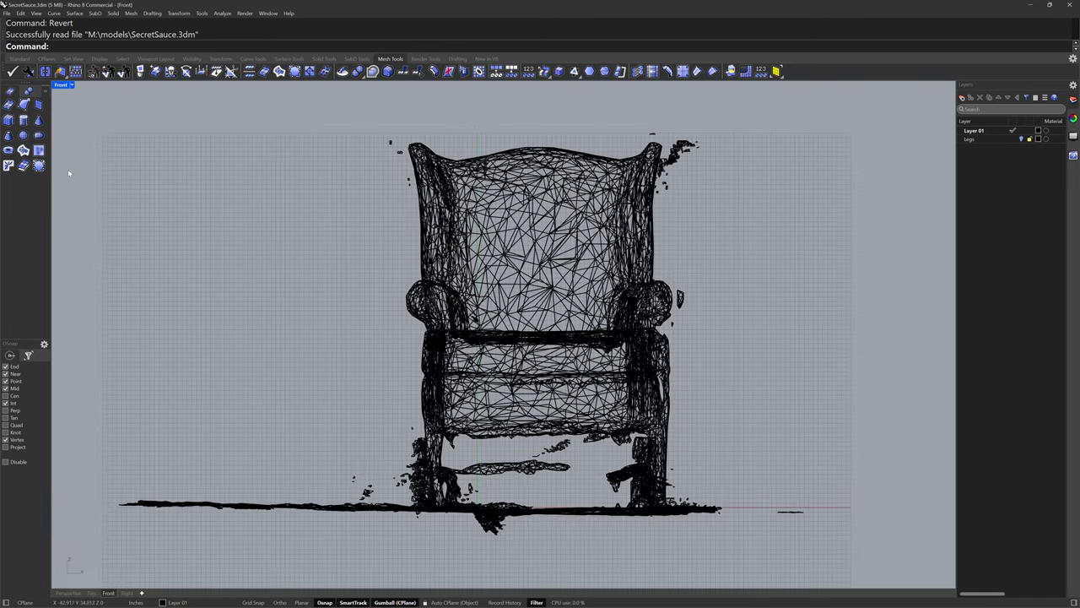
{"action": "left_click", "coordinate": [19, 58]}
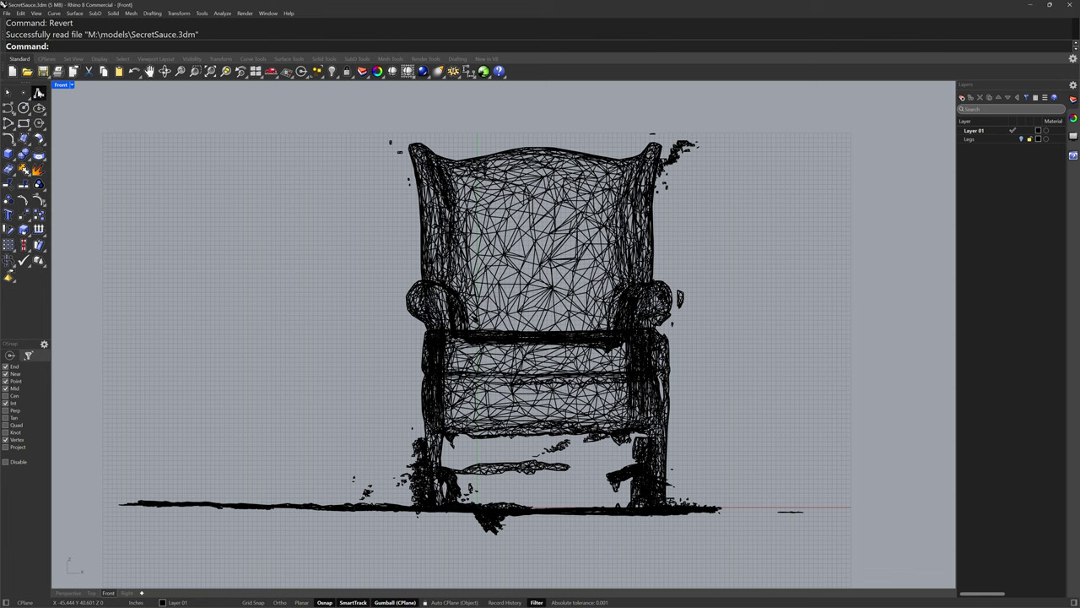
{"action": "left_click", "coordinate": [39, 93]}
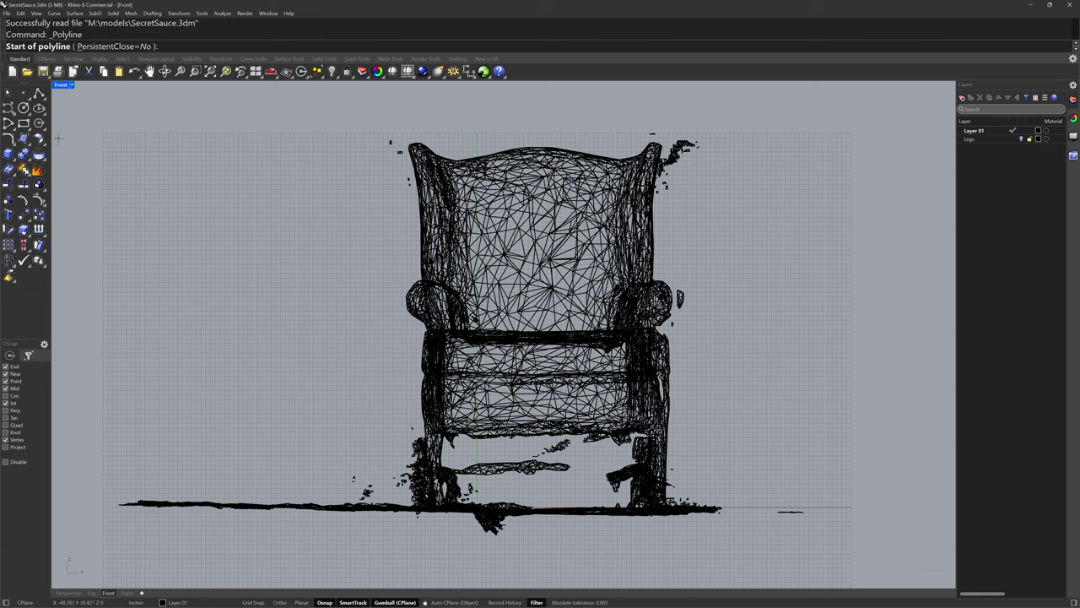
{"action": "left_click", "coordinate": [397, 420]}
{"action": "key", "text": "shift"}
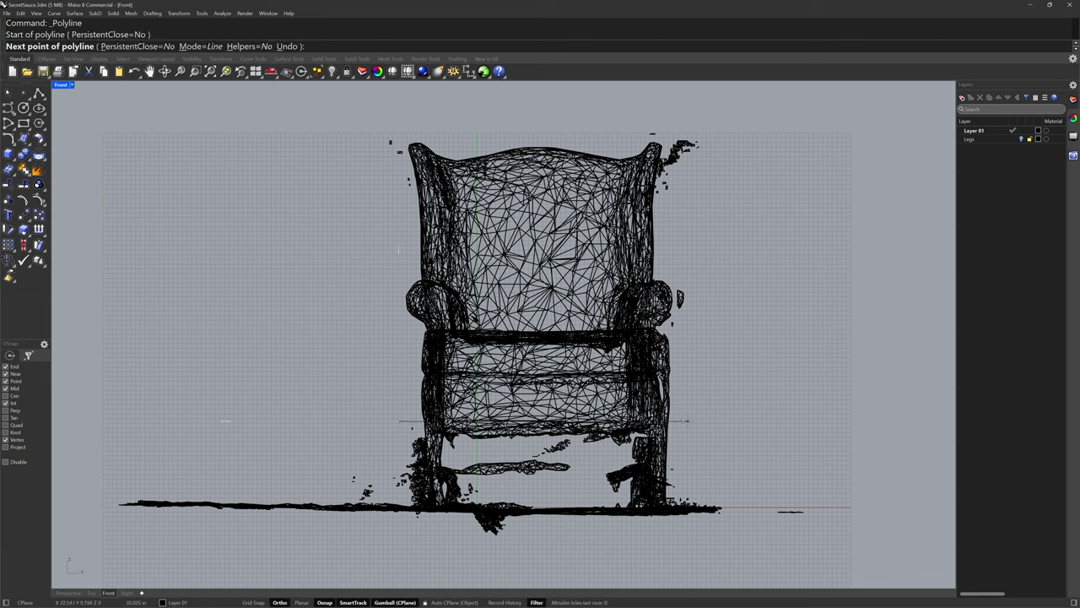
{"action": "left_click", "coordinate": [688, 420]}
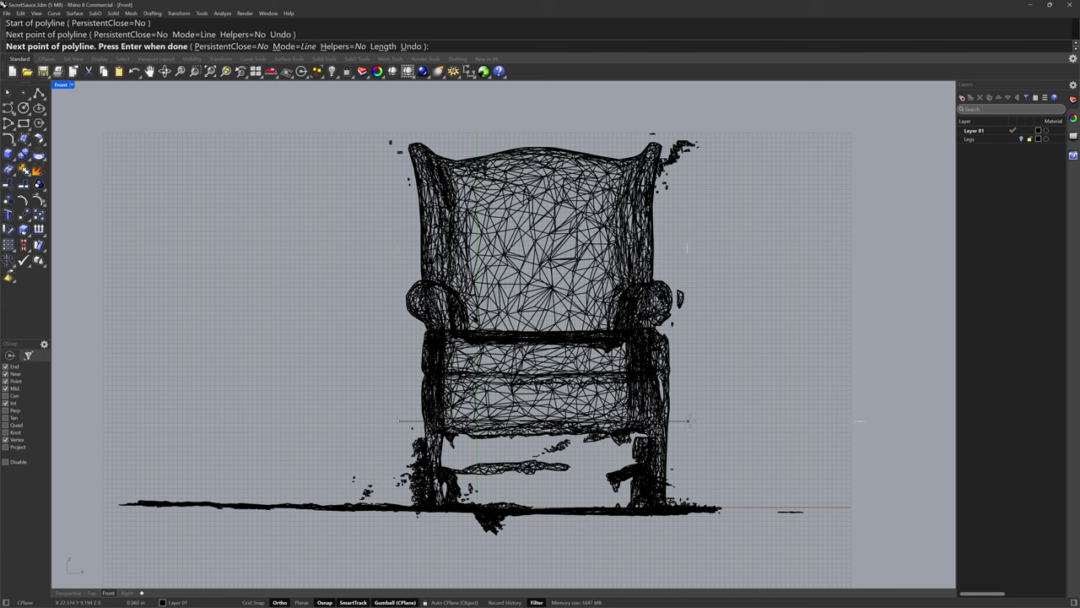
{"action": "key", "text": "Return"}
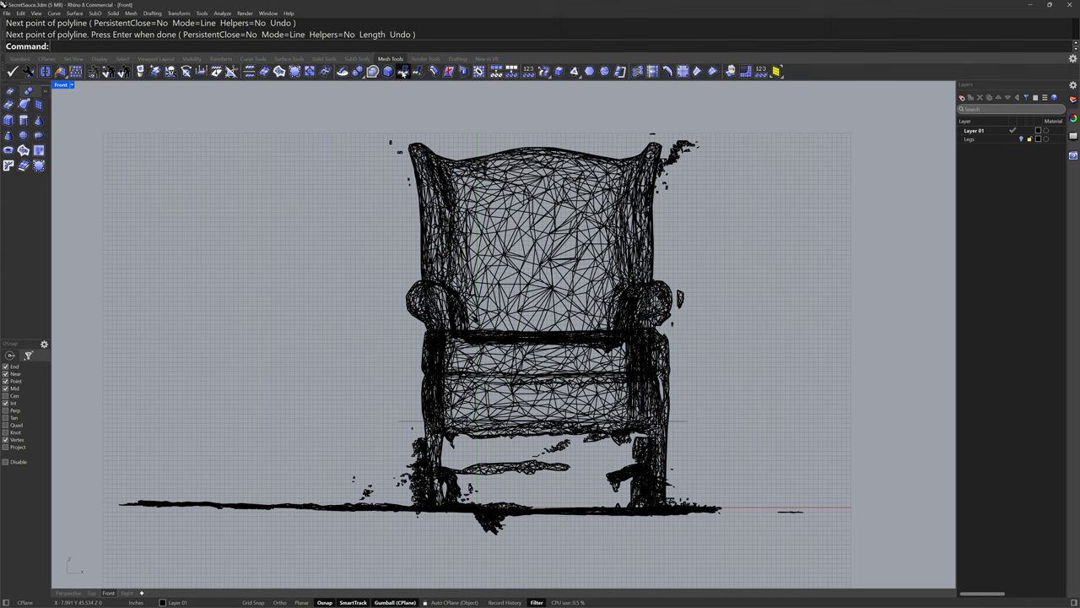
- Split the chair mesh with the horizontal line using MeshSplit
{"action": "left_click", "coordinate": [404, 72]}
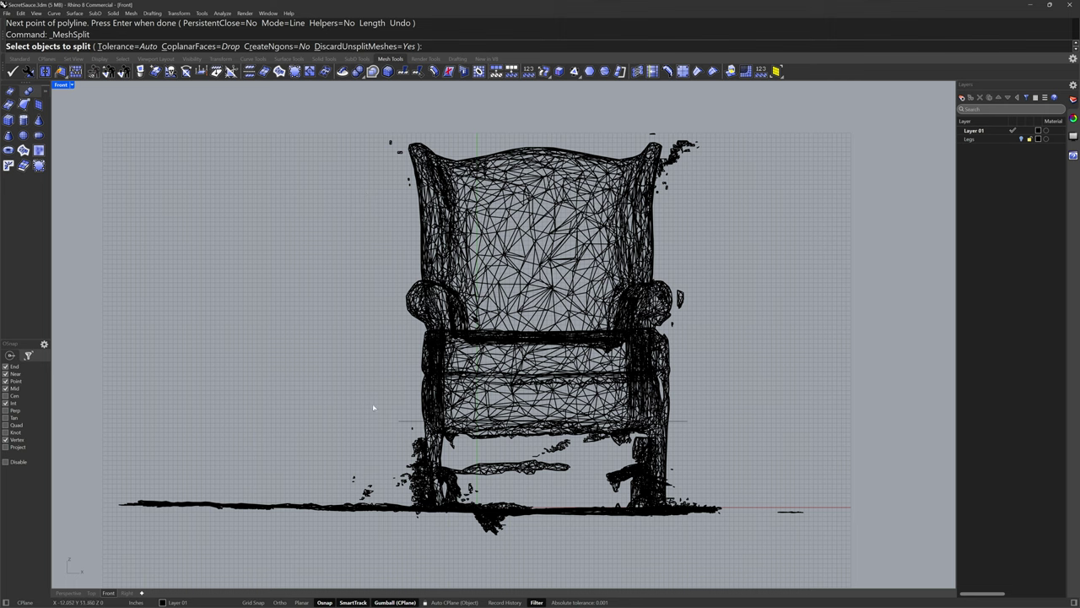
{"action": "left_click", "coordinate": [648, 400]}
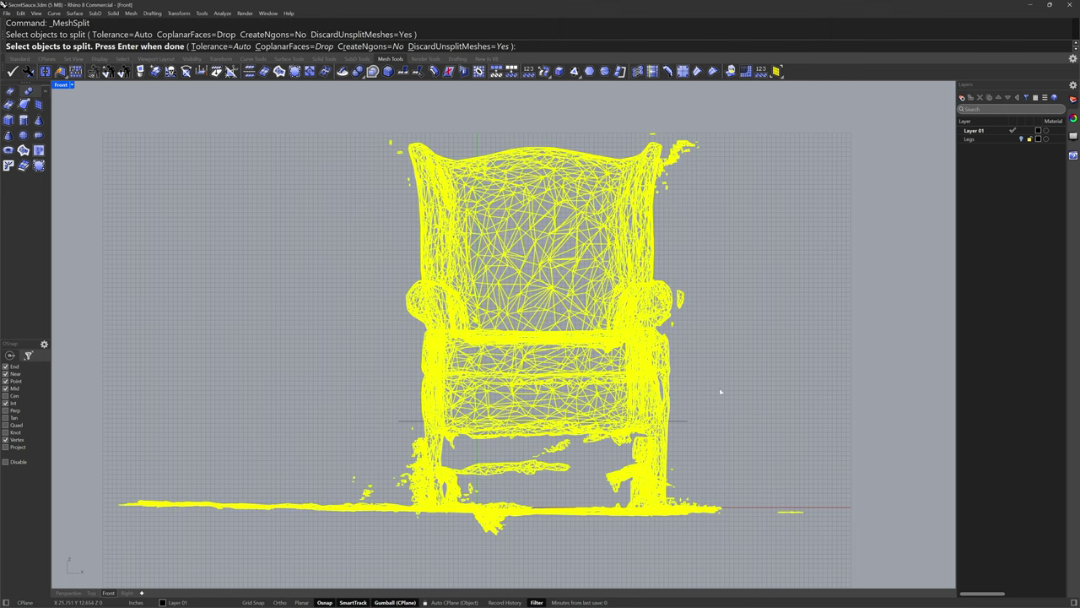
{"action": "key", "text": "Return"}
{"action": "left_click", "coordinate": [686, 420]}
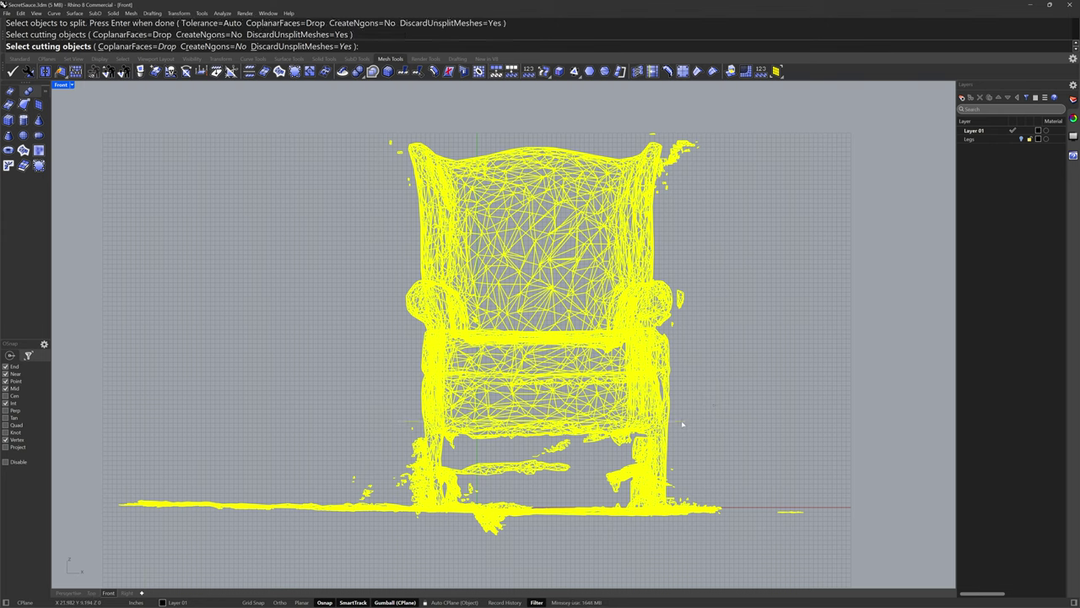
{"action": "key", "text": "Return"}
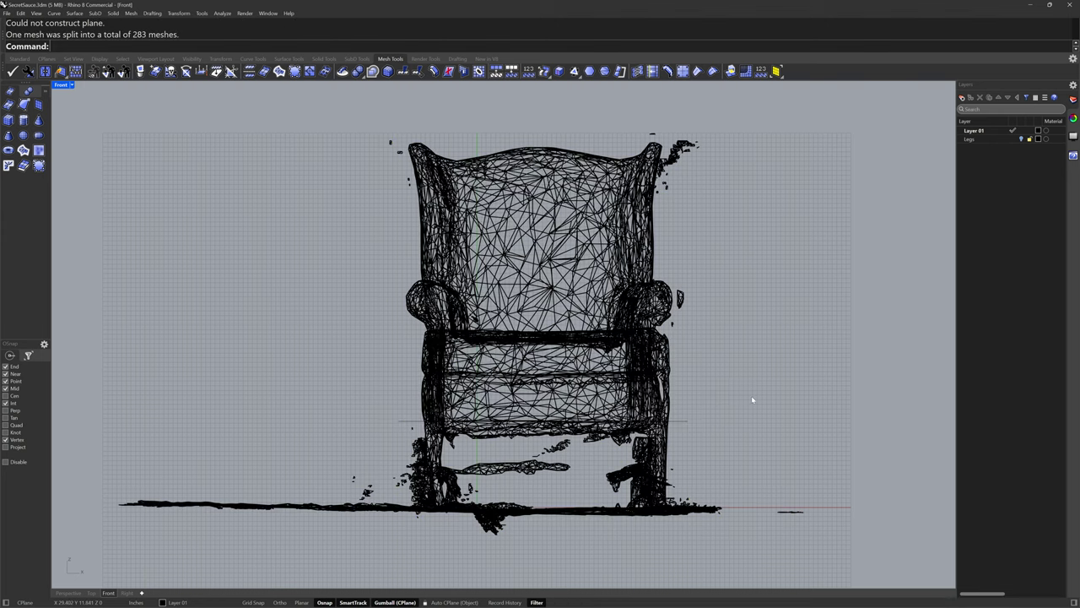
- Delete everything except the upper chair mesh by inverting its selection, removing the legs, floor, fragments and cutting line
{"action": "left_click", "coordinate": [616, 400]}
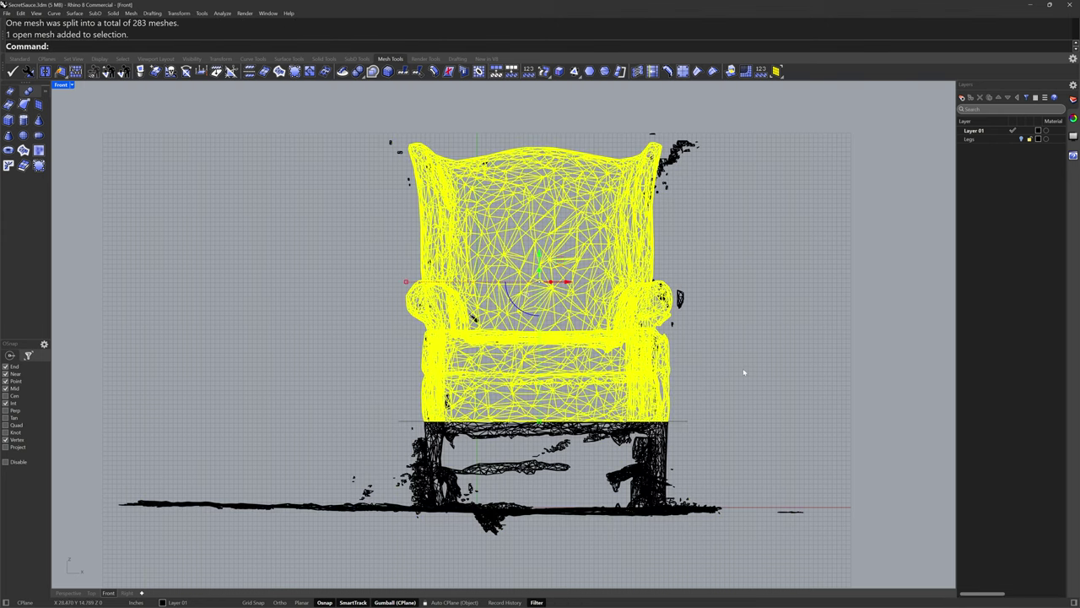
{"action": "type", "text": "Invert"}
{"action": "key", "text": "Return"}
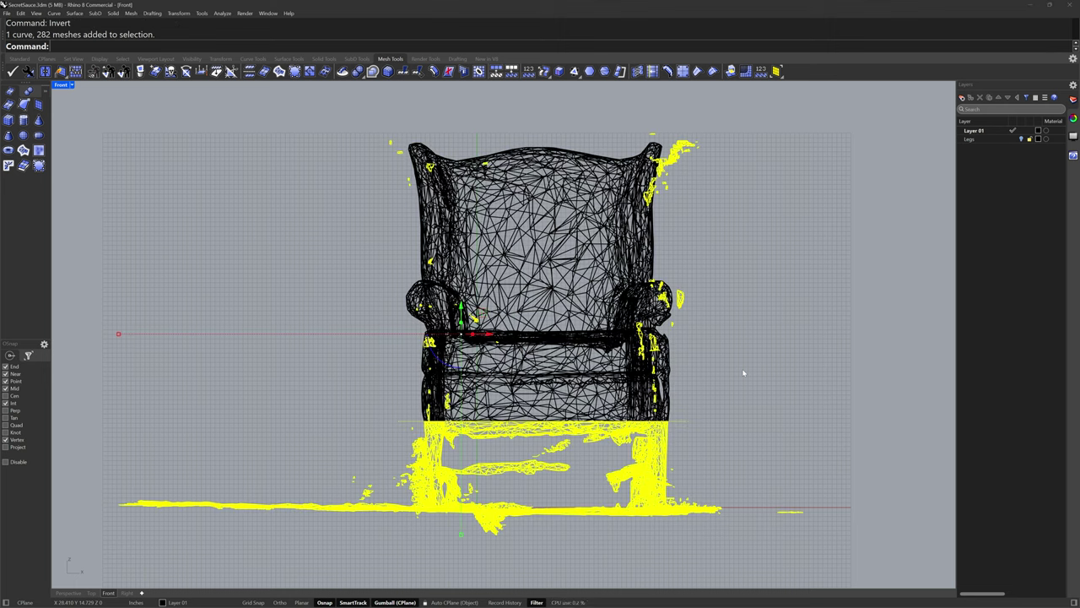
{"action": "key", "text": "Delete"}
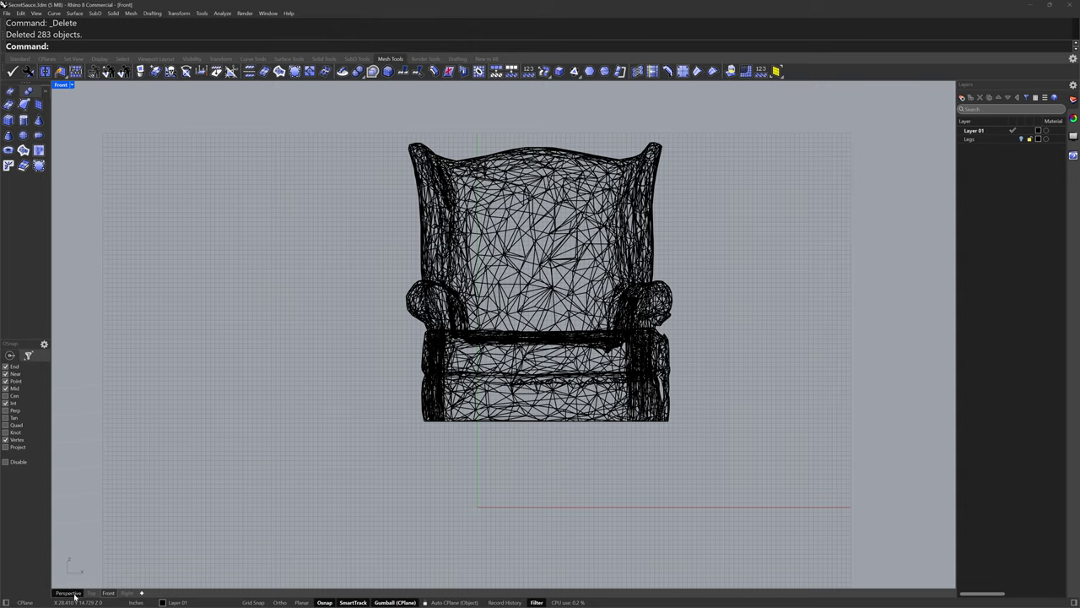
- Start a Shrink Wrap on the remaining chair mesh in the Perspective view, with preview on and input objects hidden
{"action": "left_click", "coordinate": [70, 594]}
{"action": "mouse_move", "coordinate": [760, 369]}
{"action": "right_mouse_down"}
{"action": "mouse_move", "coordinate": [617, 368]}
{"action": "mouse_move", "coordinate": [565, 397]}
{"action": "right_mouse_up"}
{"action": "left_click", "coordinate": [564, 399]}
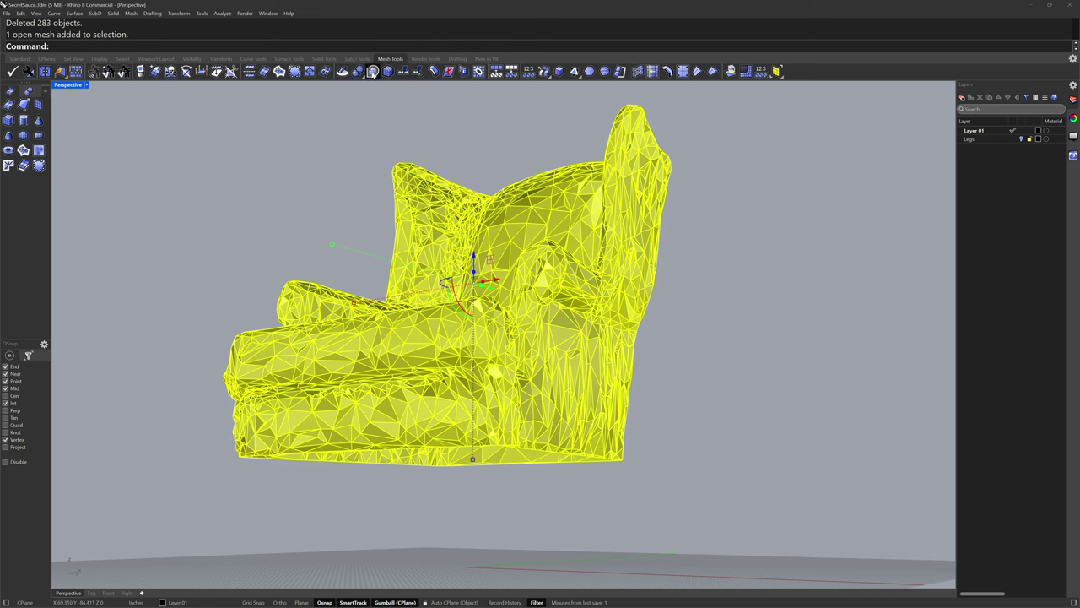
{"action": "left_click", "coordinate": [372, 71]}
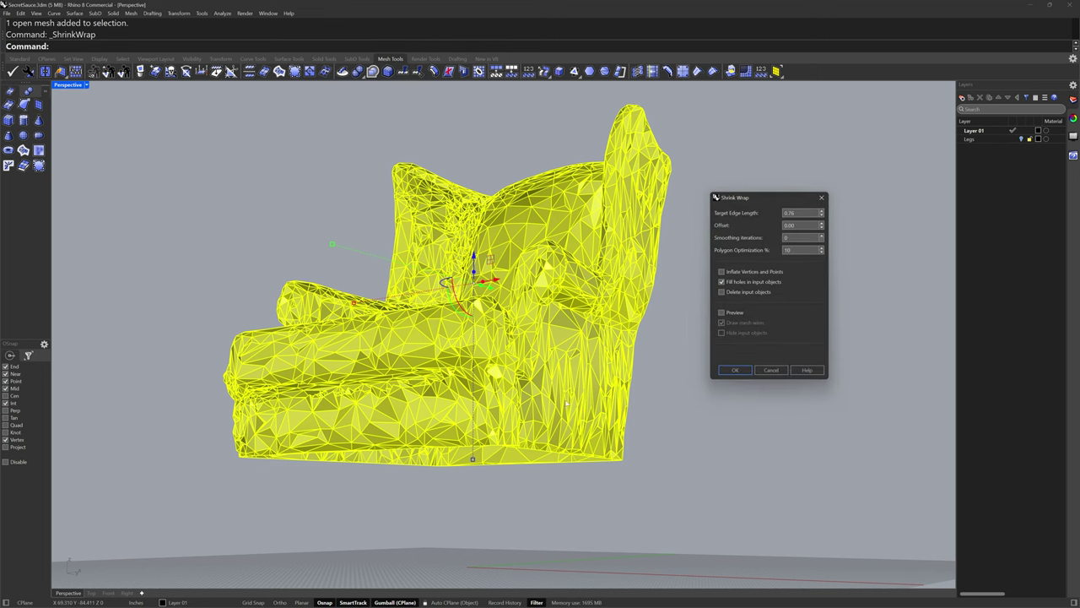
{"action": "left_click", "coordinate": [722, 312]}
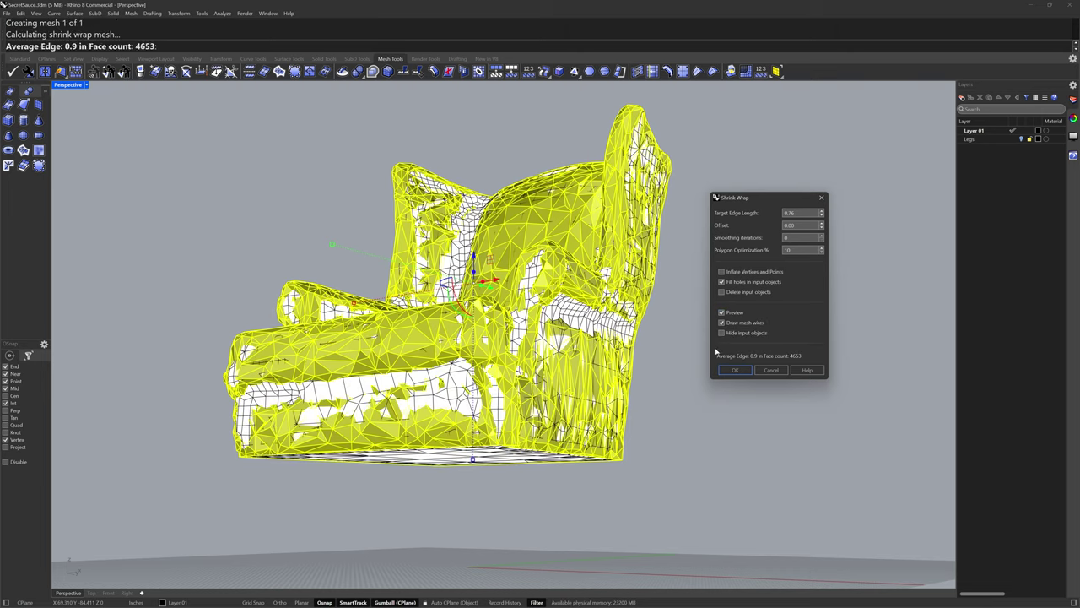
{"action": "left_click", "coordinate": [722, 333]}
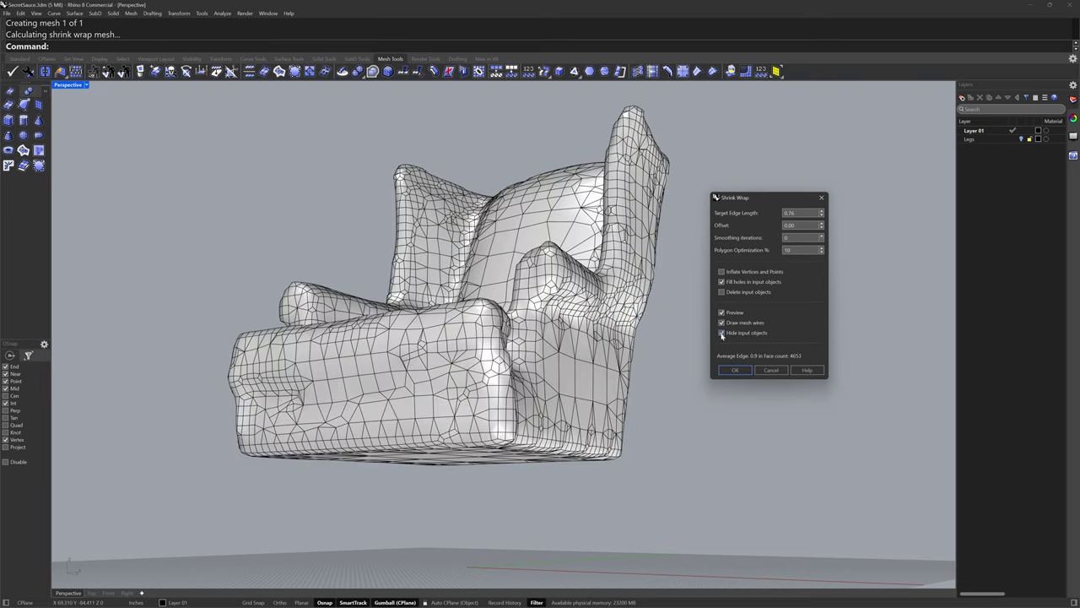
- Set the wrap's target edge length to 0.56, enable deletion of the input objects and create the wrapped mesh
{"action": "right_click_drag", "start_coordinate": [627, 346], "coordinate": [606, 211]}
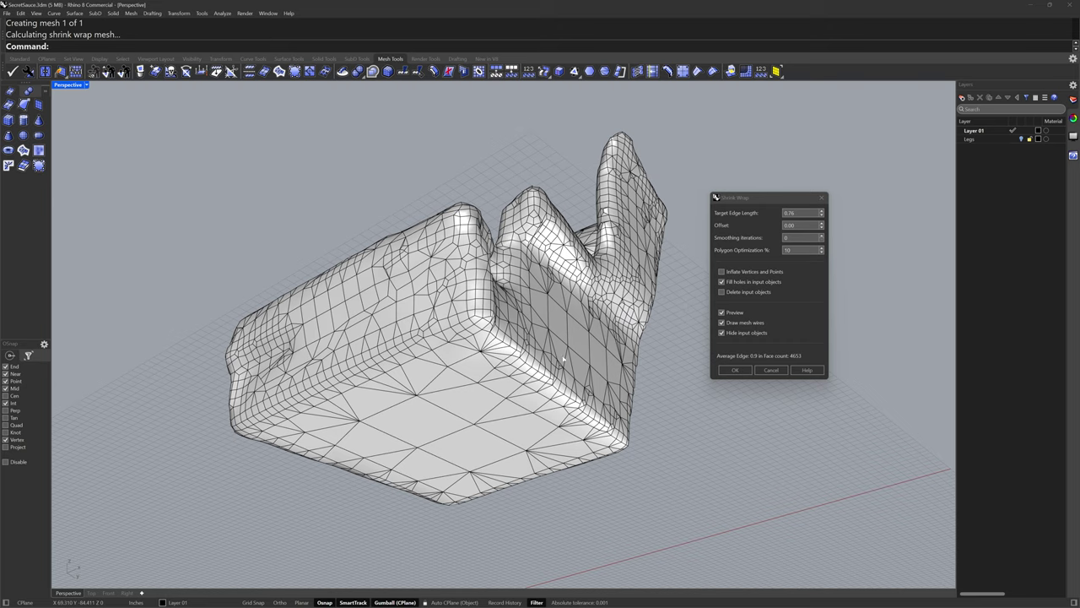
{"action": "right_click_drag", "start_coordinate": [388, 437], "coordinate": [667, 337]}
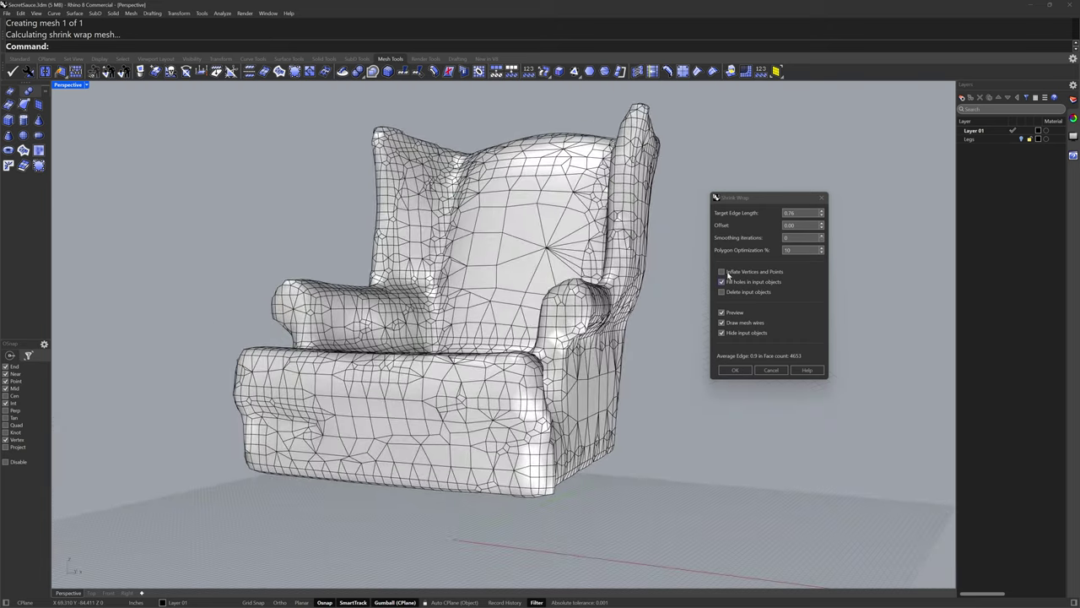
{"action": "left_click", "coordinate": [820, 217]}
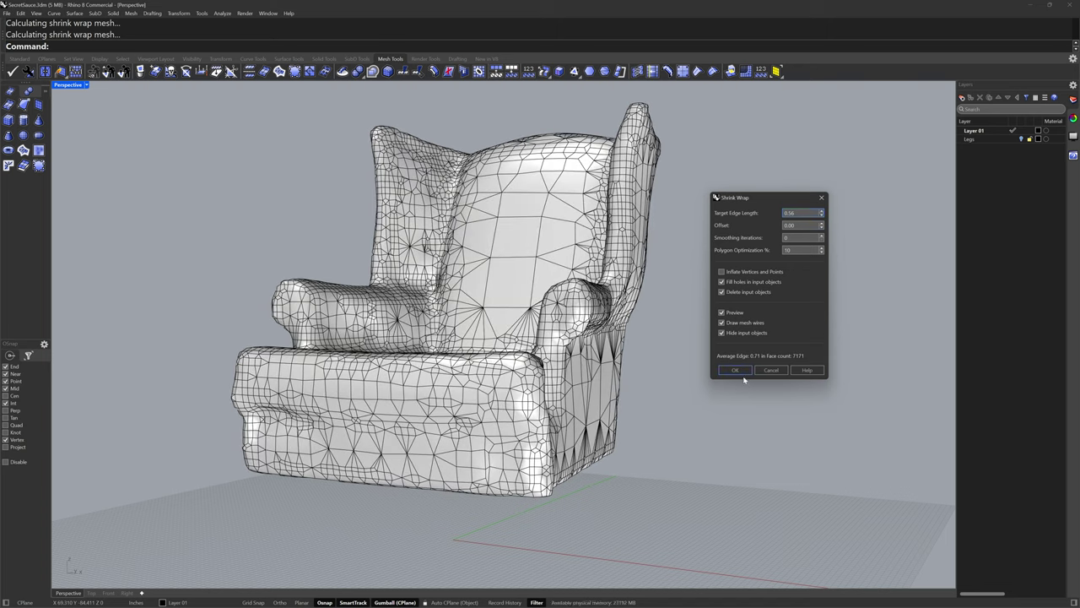
{"action": "left_click", "coordinate": [735, 370]}
- Examine the shrink-wrapped chair mesh from the front and side, checking that it is a single closed mesh
{"action": "right_click_drag", "start_coordinate": [645, 350], "coordinate": [605, 387]}
{"action": "left_click", "coordinate": [681, 358]}
{"action": "scroll", "coordinate": [683, 357], "scroll_direction": "down", "scroll_amount": 4}
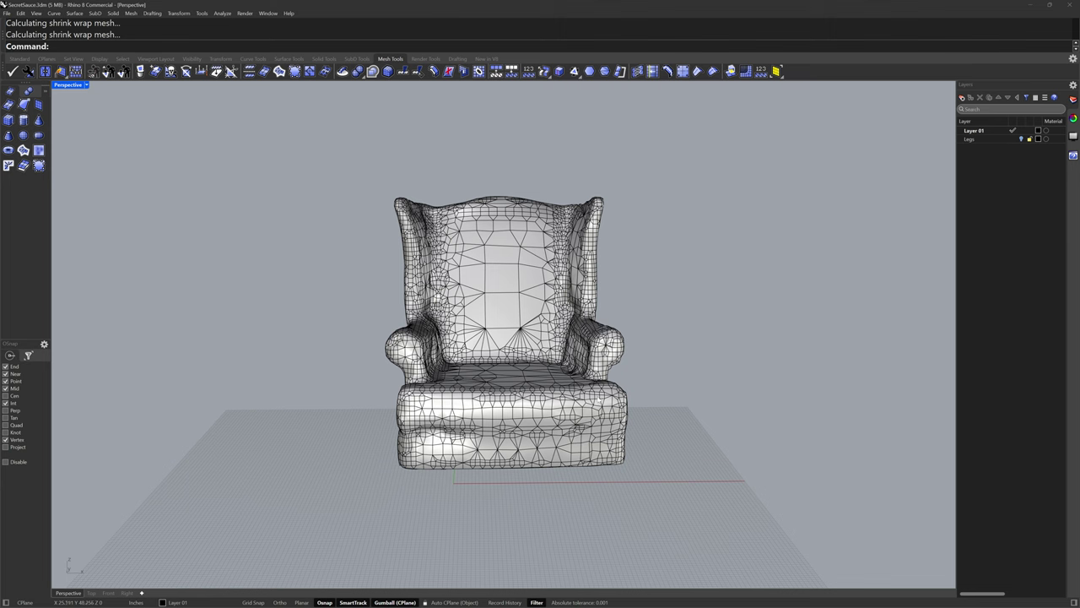
{"action": "left_click", "coordinate": [621, 385]}
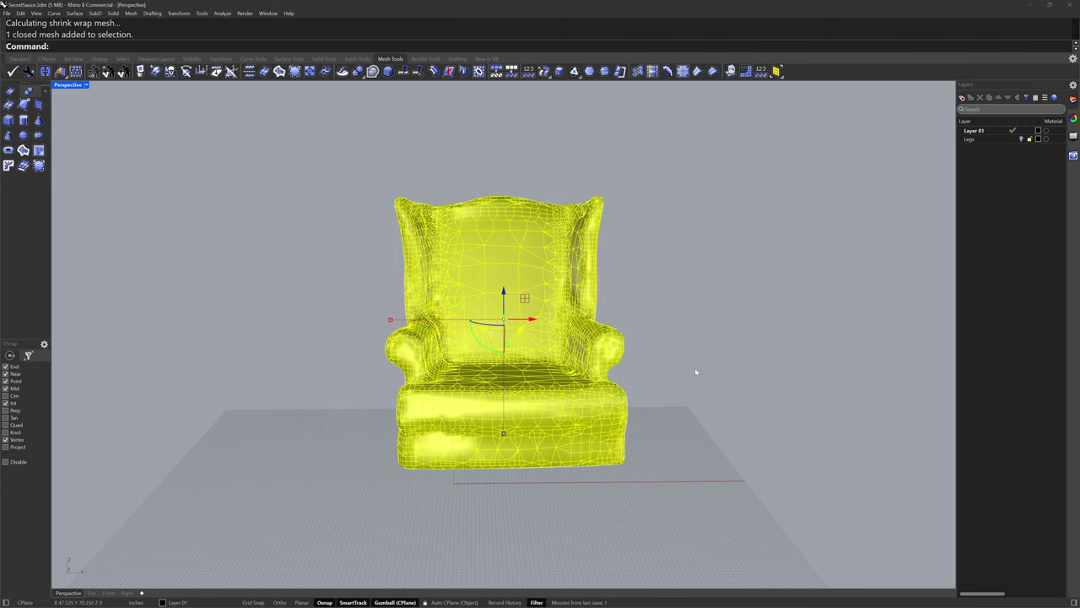
{"action": "right_click_drag", "start_coordinate": [664, 371], "coordinate": [633, 368]}
{"action": "left_click", "coordinate": [633, 369]}
{"action": "scroll", "coordinate": [584, 367], "scroll_direction": "up", "scroll_amount": 2}
{"action": "right_click_drag", "start_coordinate": [509, 317], "coordinate": [519, 322]}
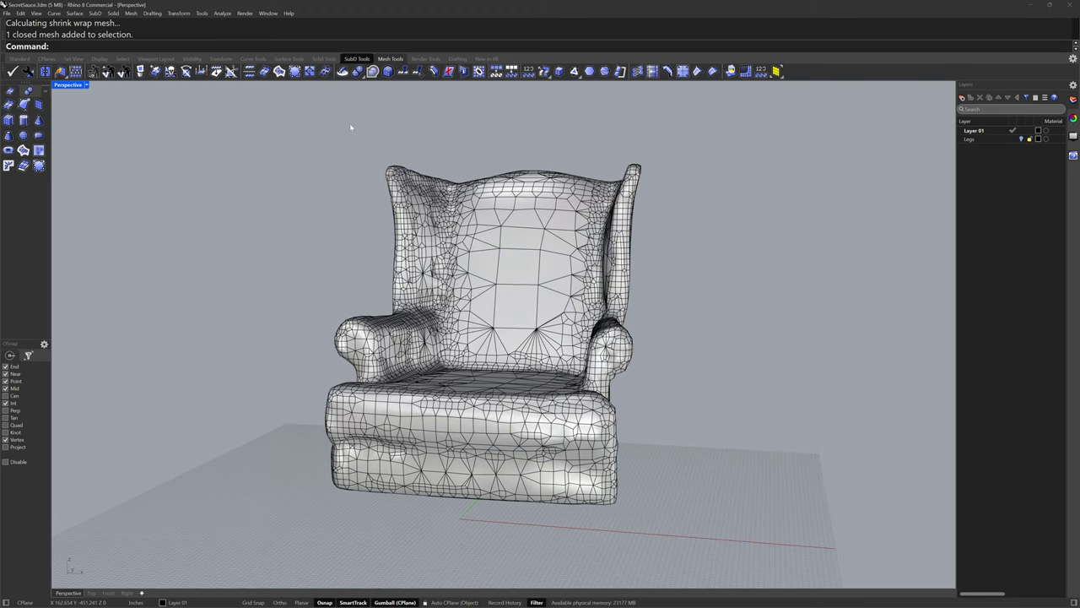
- Start a QuadRemesh of the wrapped chair with SubD conversion off, preview on and input objects hidden
{"action": "left_click", "coordinate": [357, 59]}
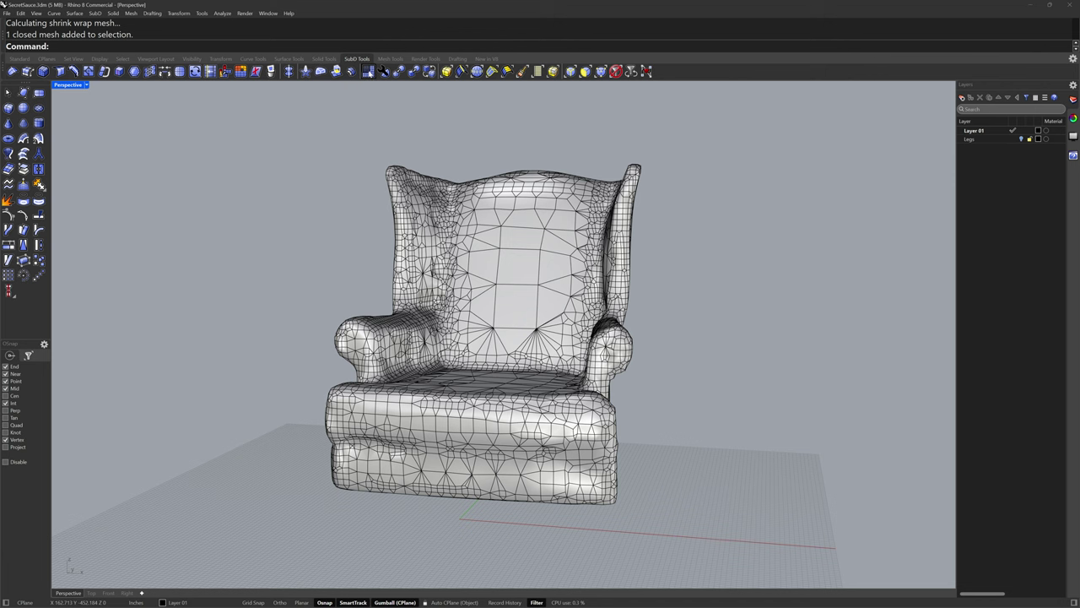
{"action": "left_click", "coordinate": [369, 74]}
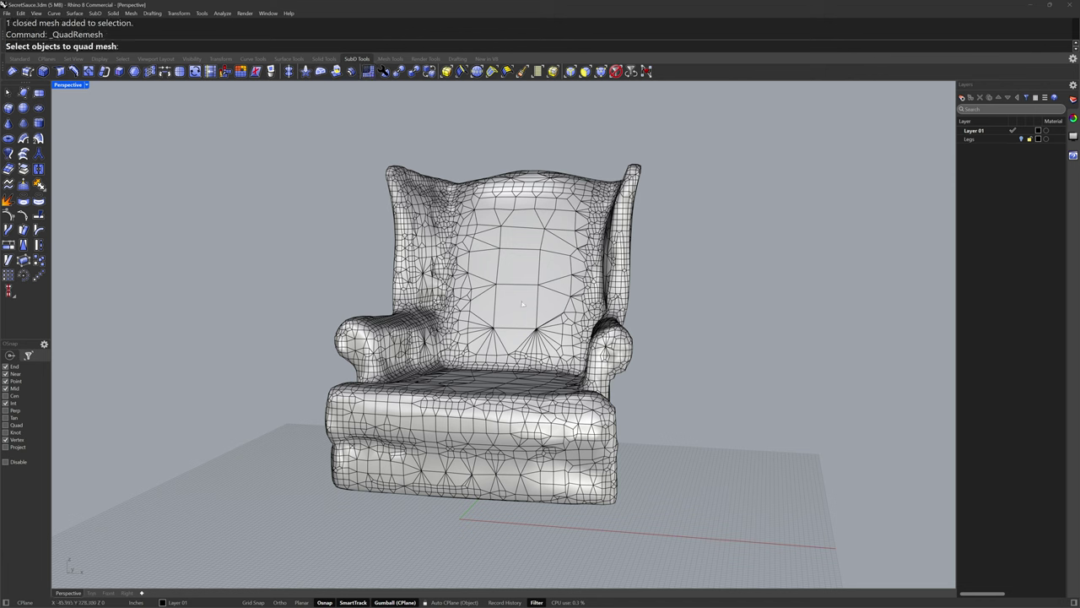
{"action": "left_click", "coordinate": [549, 245]}
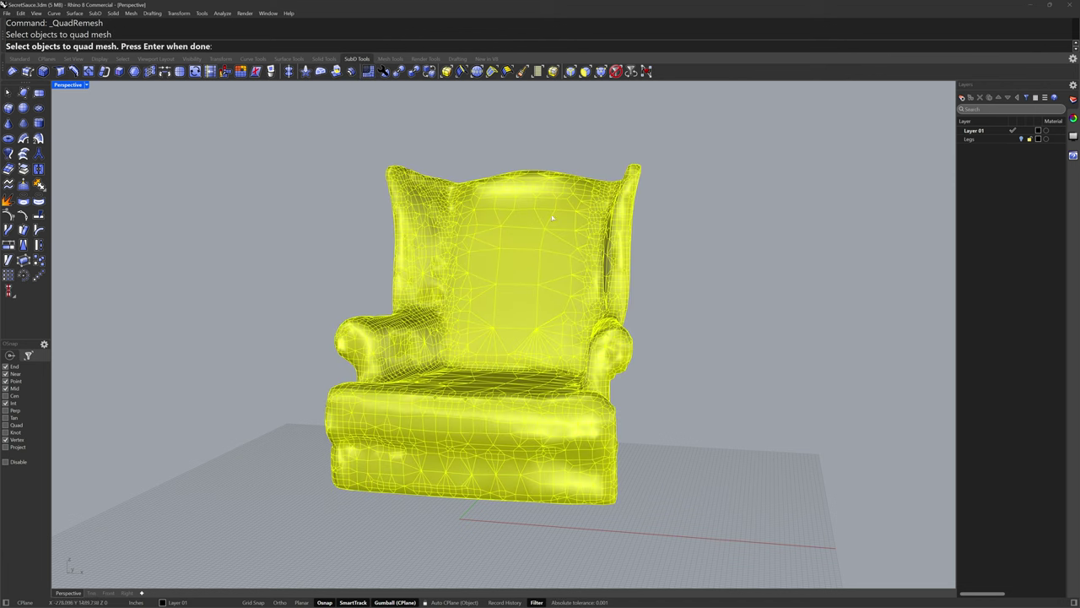
{"action": "key", "text": "Return"}
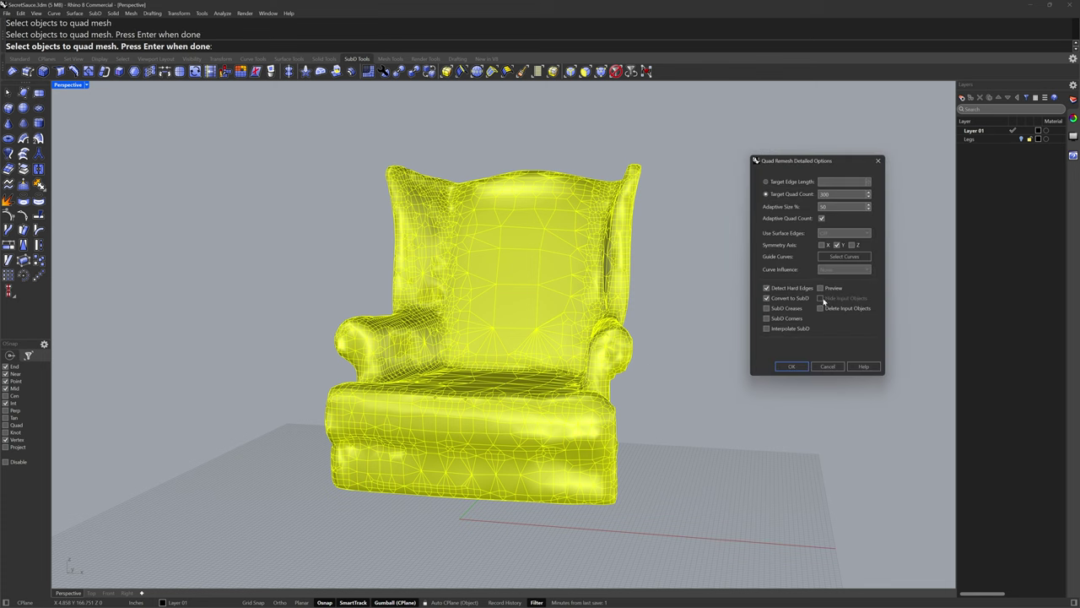
{"action": "double_click", "coordinate": [853, 192]}
{"action": "left_click", "coordinate": [767, 298]}
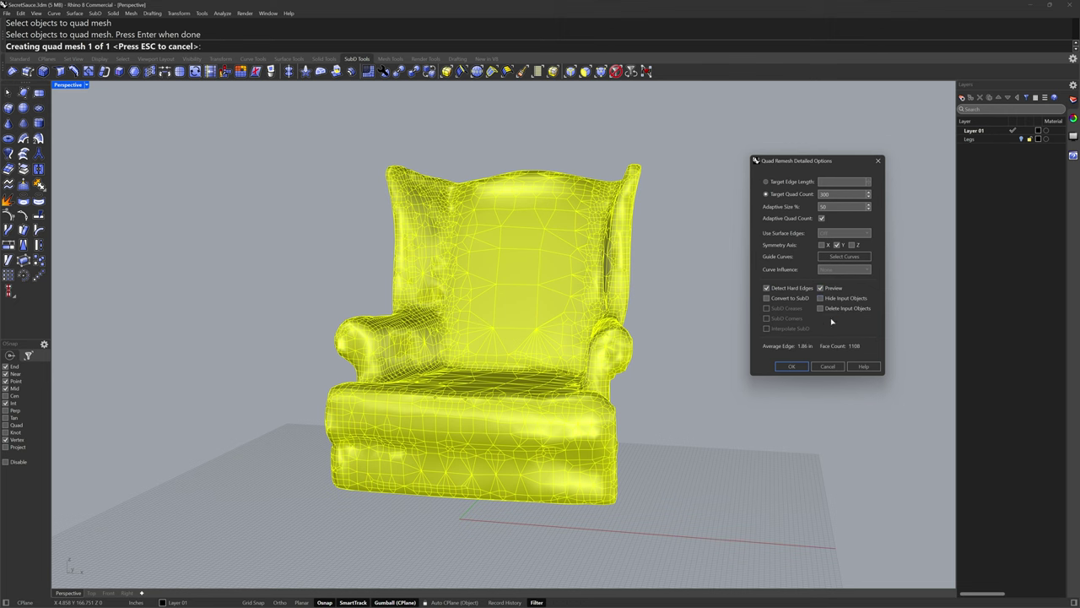
{"action": "left_click", "coordinate": [821, 299]}
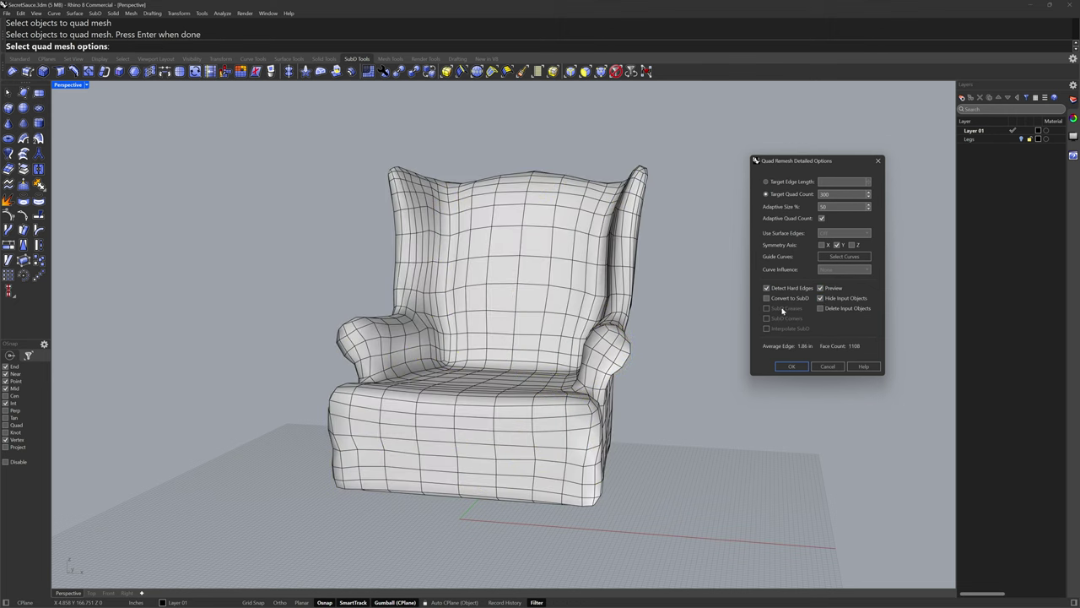
- Turn on Convert to SubD for the quad remesh and inspect the previewed chair from the front and above
{"action": "right_click_drag", "start_coordinate": [574, 319], "coordinate": [653, 349]}
{"action": "scroll", "coordinate": [656, 346], "scroll_direction": "up", "scroll_amount": 2}
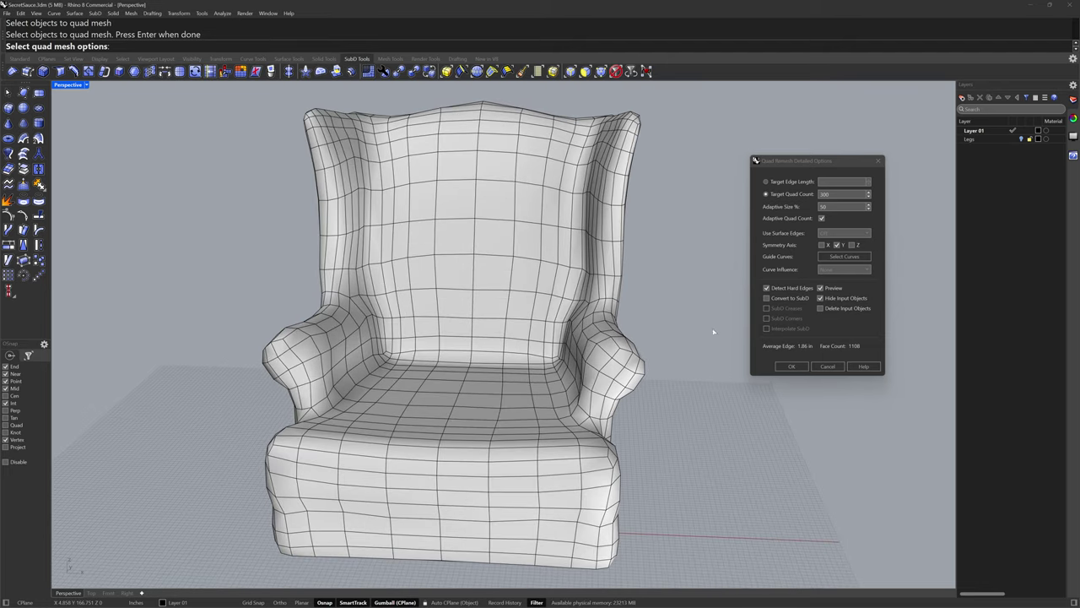
{"action": "left_click", "coordinate": [766, 299]}
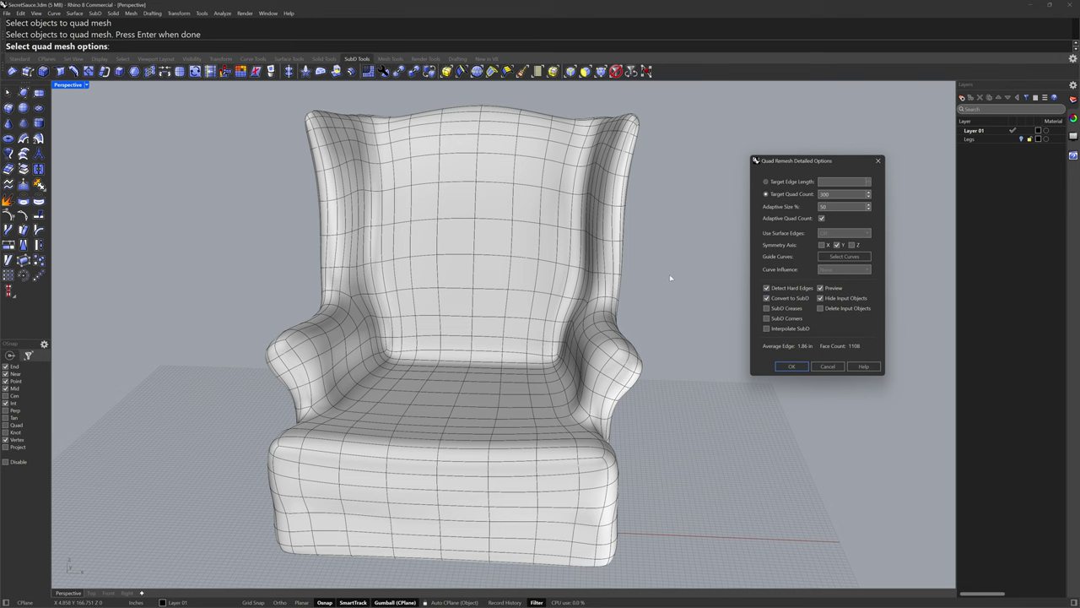
{"action": "right_click_drag", "start_coordinate": [671, 278], "coordinate": [696, 330]}
{"action": "scroll", "coordinate": [672, 307], "scroll_direction": "down", "scroll_amount": 5}
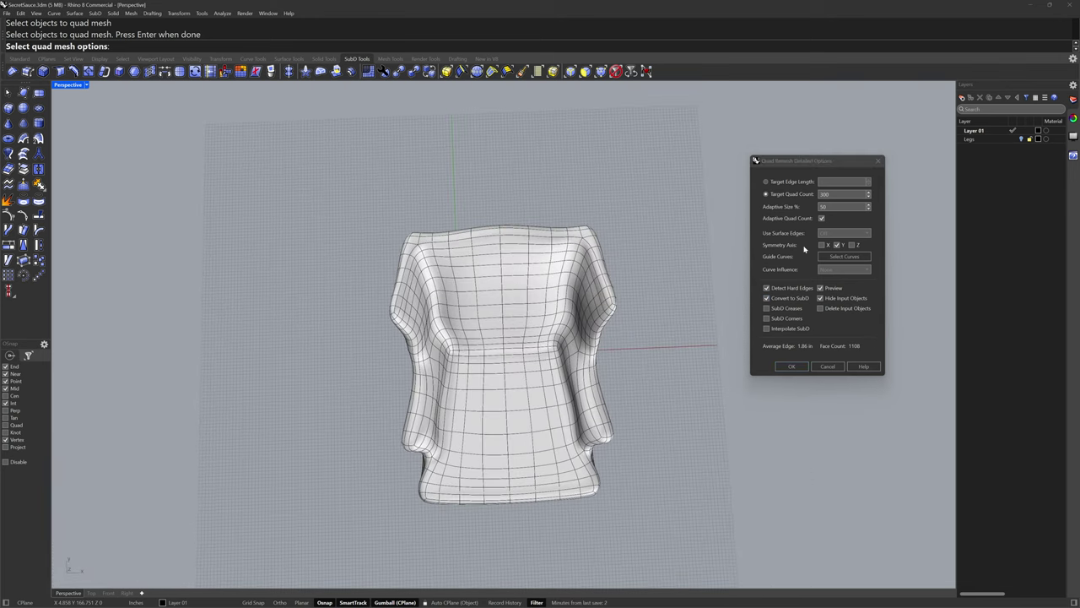
- Enable deletion of the input objects in the quad remesh and create the chair SubD
{"action": "right_click_drag", "start_coordinate": [641, 275], "coordinate": [622, 290]}
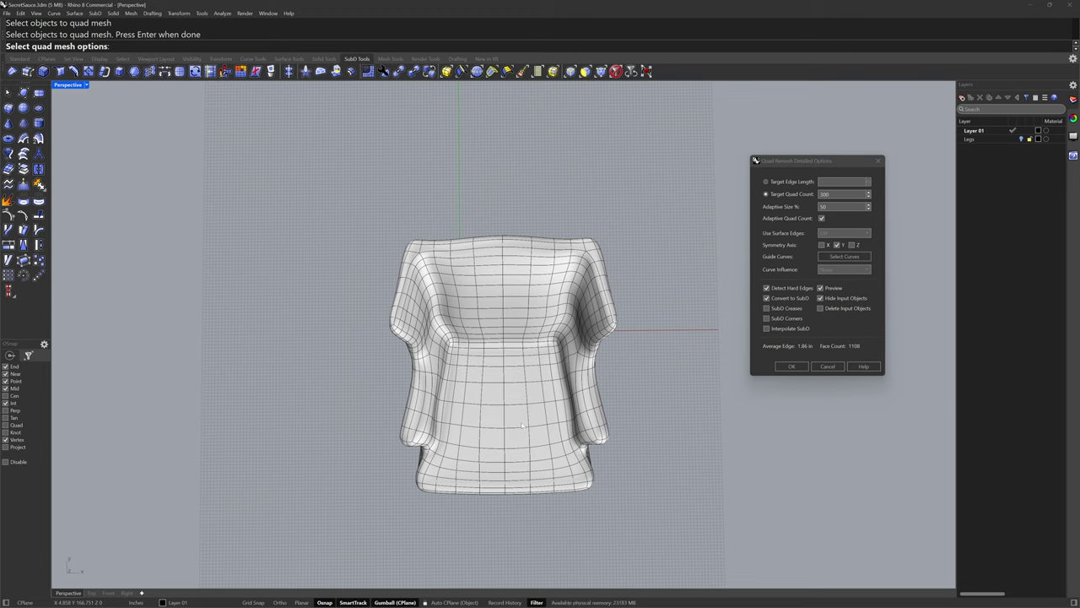
{"action": "right_click_drag", "start_coordinate": [486, 184], "coordinate": [503, 321]}
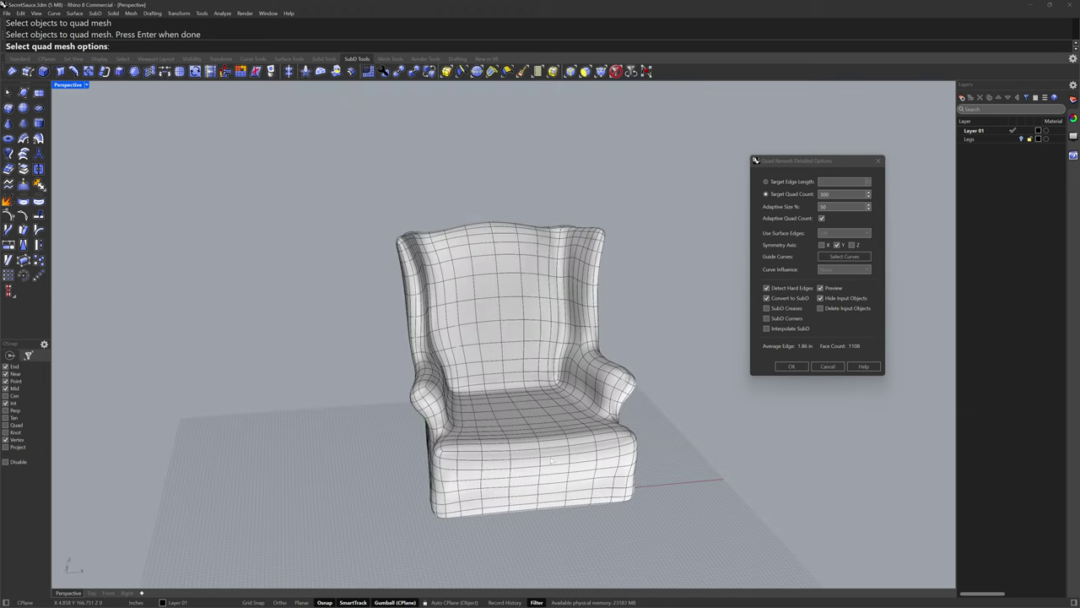
{"action": "right_click_drag", "start_coordinate": [664, 408], "coordinate": [760, 354]}
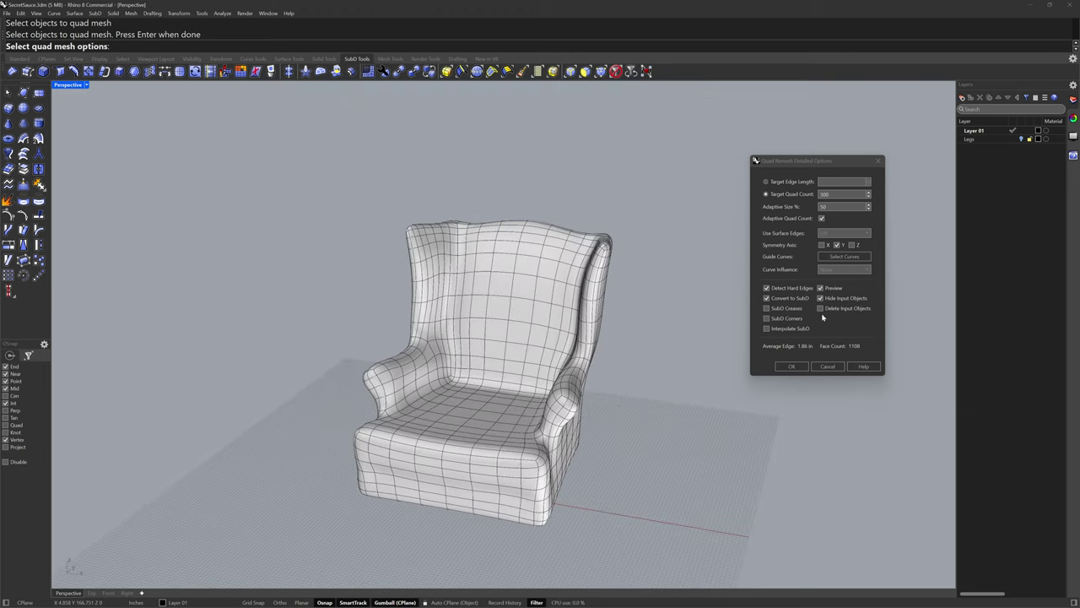
{"action": "left_click", "coordinate": [821, 308]}
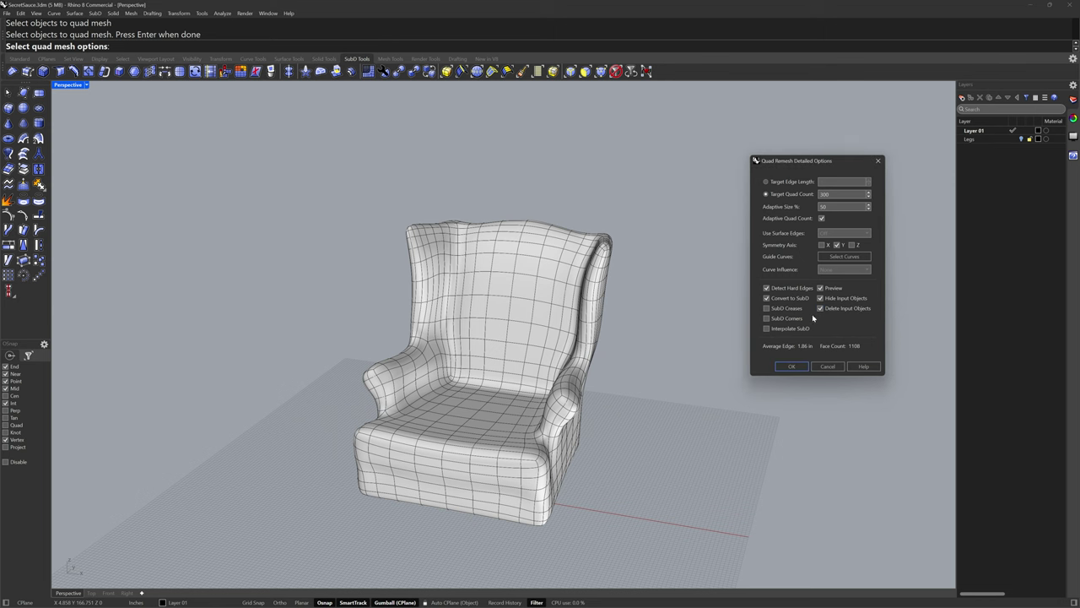
{"action": "left_click", "coordinate": [792, 366]}
{"action": "mouse_move", "coordinate": [637, 374]}
{"action": "right_mouse_down"}
{"action": "mouse_move", "coordinate": [712, 361]}
{"action": "mouse_move", "coordinate": [654, 365]}
{"action": "right_mouse_up"}
{"action": "left_click", "coordinate": [688, 366]}
- Convert the chair body SubD to NURBS surfaces with ToNURBS, deleting the input object
{"action": "scroll", "coordinate": [648, 368], "scroll_direction": "up", "scroll_amount": 1}
{"action": "right_click_drag", "start_coordinate": [655, 364], "coordinate": [680, 336], "text": "shift"}
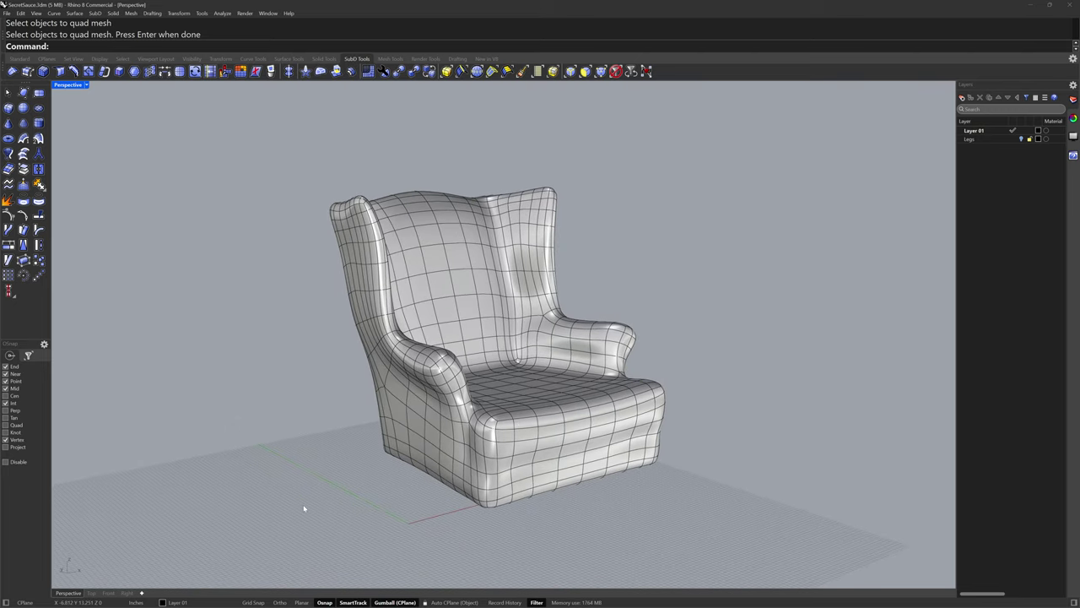
{"action": "left_click", "coordinate": [399, 71]}
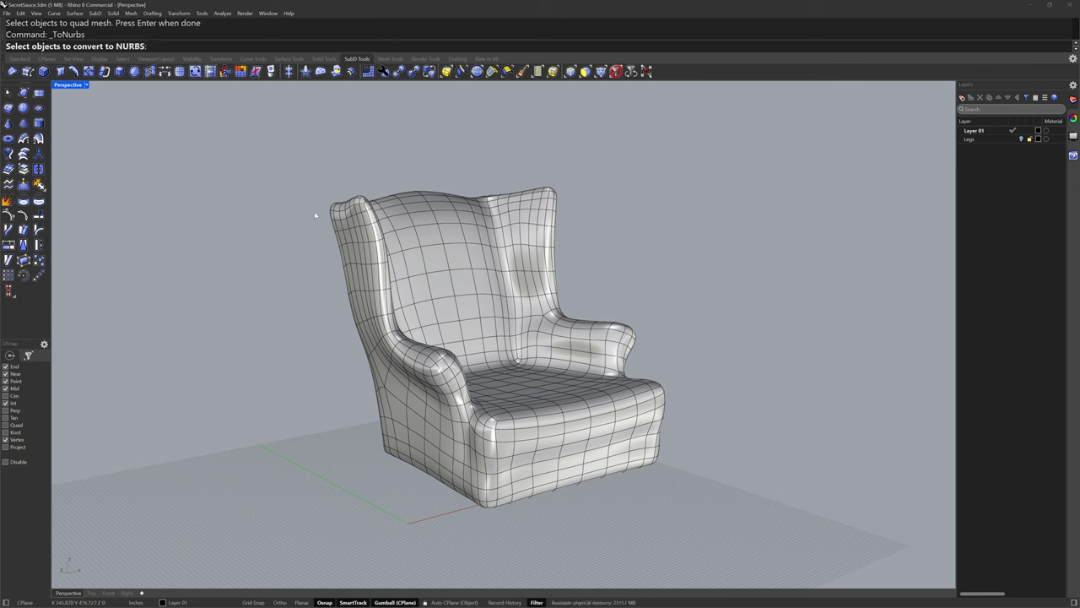
{"action": "left_click", "coordinate": [352, 329]}
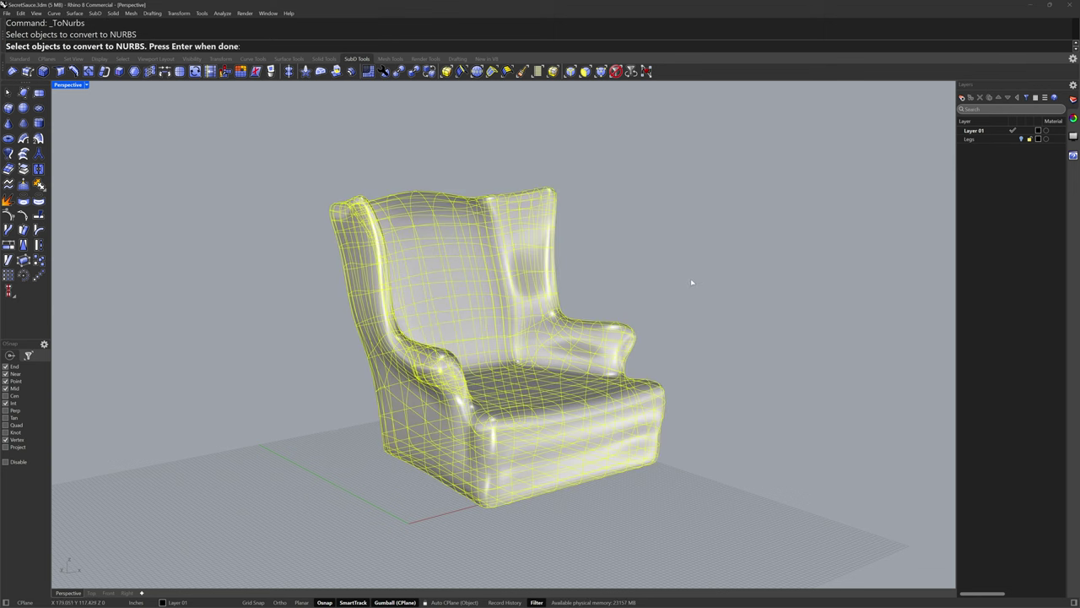
{"action": "key", "text": "Return"}
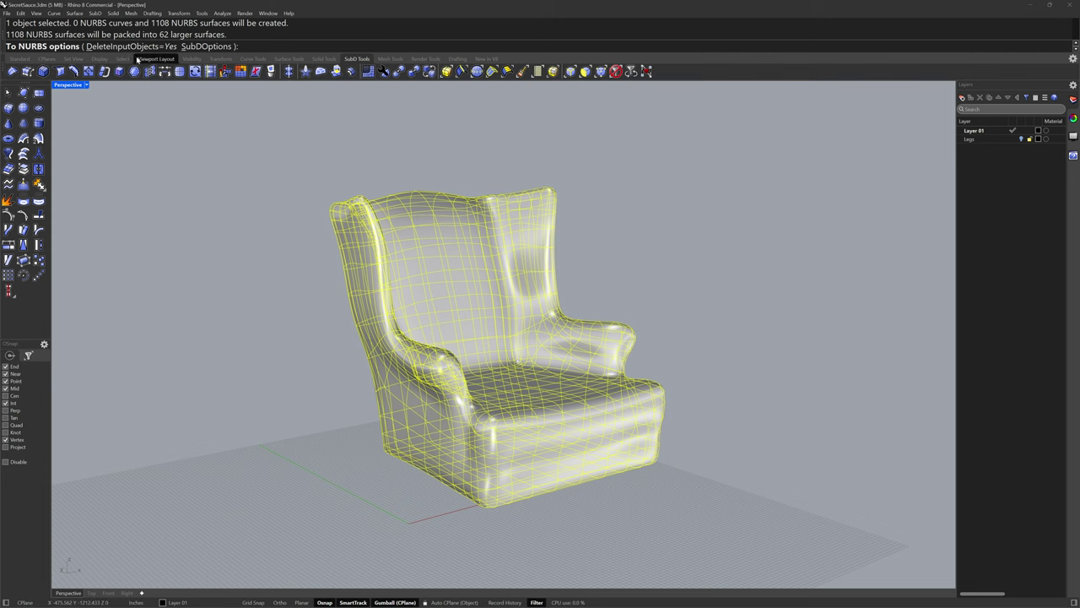
{"action": "key", "text": "Return"}
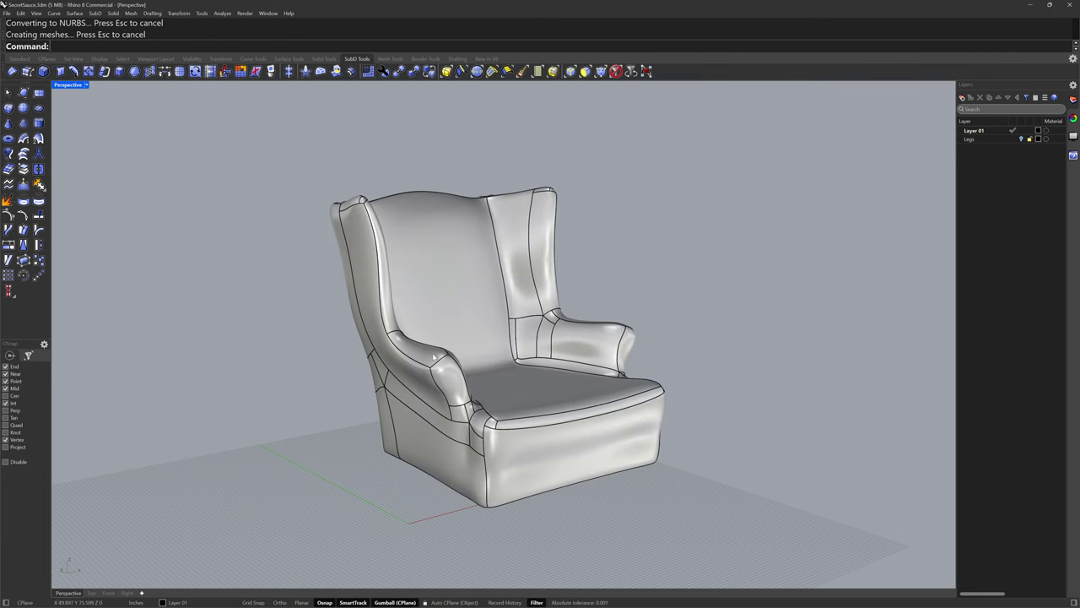
- Display surface isocurves temporarily to examine the NURBS patch structure along the chair's side and armrest
{"action": "right_click_drag", "start_coordinate": [701, 315], "coordinate": [874, 262]}
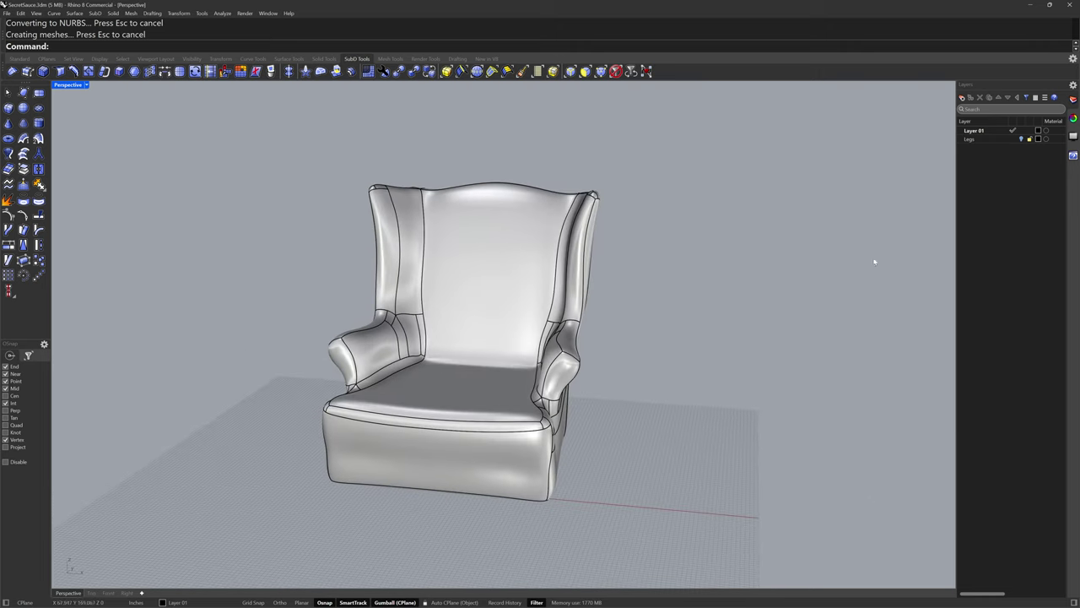
{"action": "left_click", "coordinate": [1073, 137]}
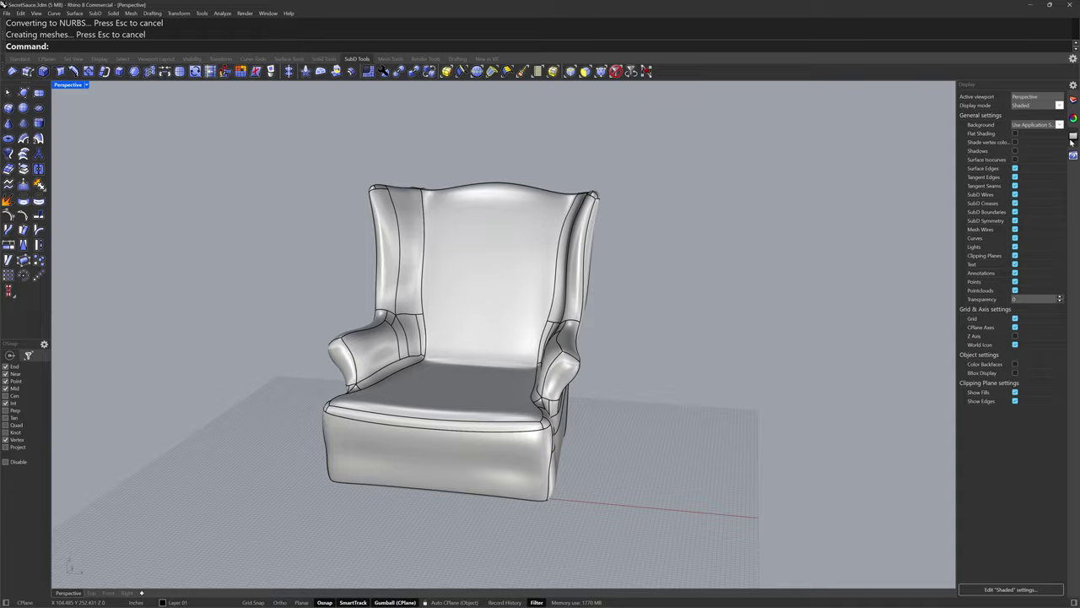
{"action": "left_click", "coordinate": [1016, 159]}
{"action": "scroll", "coordinate": [547, 414], "scroll_direction": "up", "scroll_amount": 8}
{"action": "right_click_drag", "start_coordinate": [547, 414], "coordinate": [478, 380]}
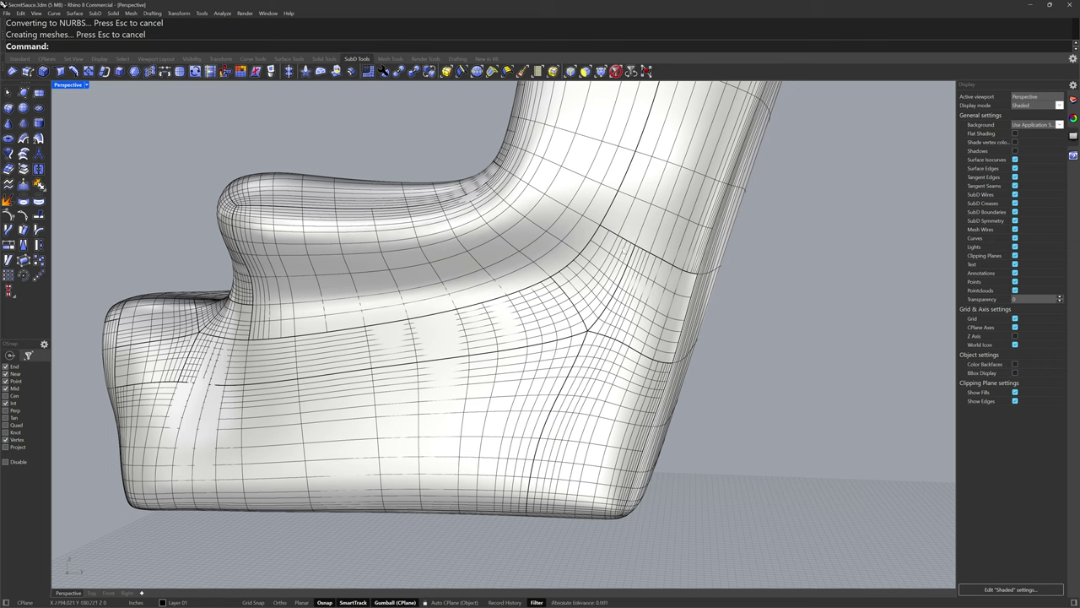
{"action": "left_click", "coordinate": [1016, 158]}
{"action": "mouse_move", "coordinate": [621, 286]}
{"action": "right_mouse_down"}
{"action": "mouse_move", "coordinate": [692, 302]}
{"action": "mouse_move", "coordinate": [628, 414]}
{"action": "right_mouse_up"}
{"action": "scroll", "coordinate": [692, 302], "scroll_direction": "down", "scroll_amount": 5}
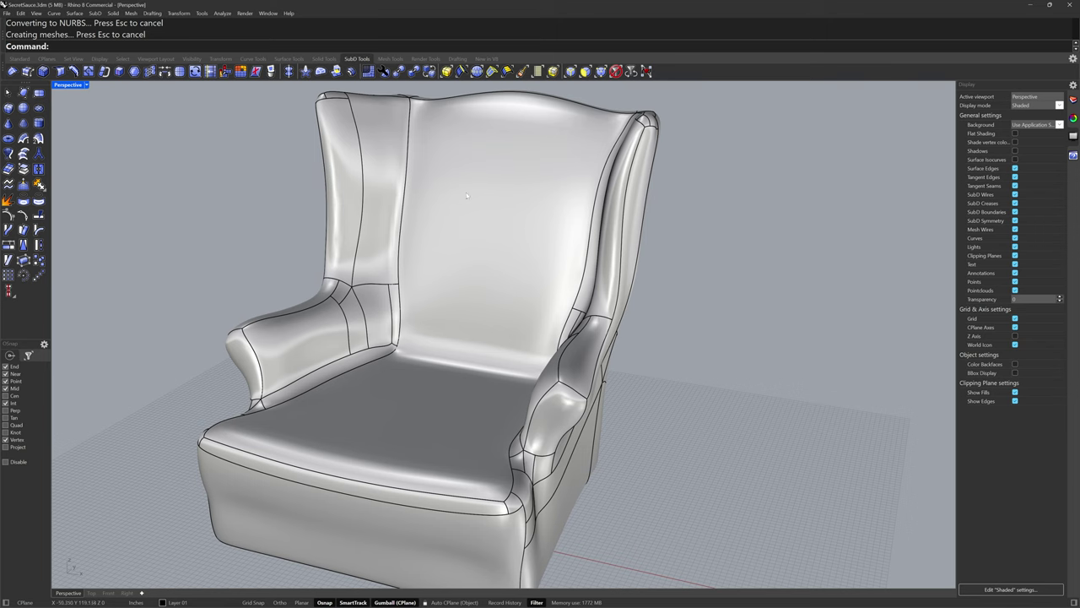
- Select only the backrest surface to examine its extent, and clear the selection
{"action": "left_click", "coordinate": [485, 271]}
{"action": "right_click_drag", "start_coordinate": [485, 271], "coordinate": [655, 299]}
{"action": "left_click", "coordinate": [697, 297]}
{"action": "scroll", "coordinate": [683, 307], "scroll_direction": "down", "scroll_amount": 6}
- Turn the Legs layer back on so the legs are displayed with the chair body
{"action": "left_click", "coordinate": [1072, 100]}
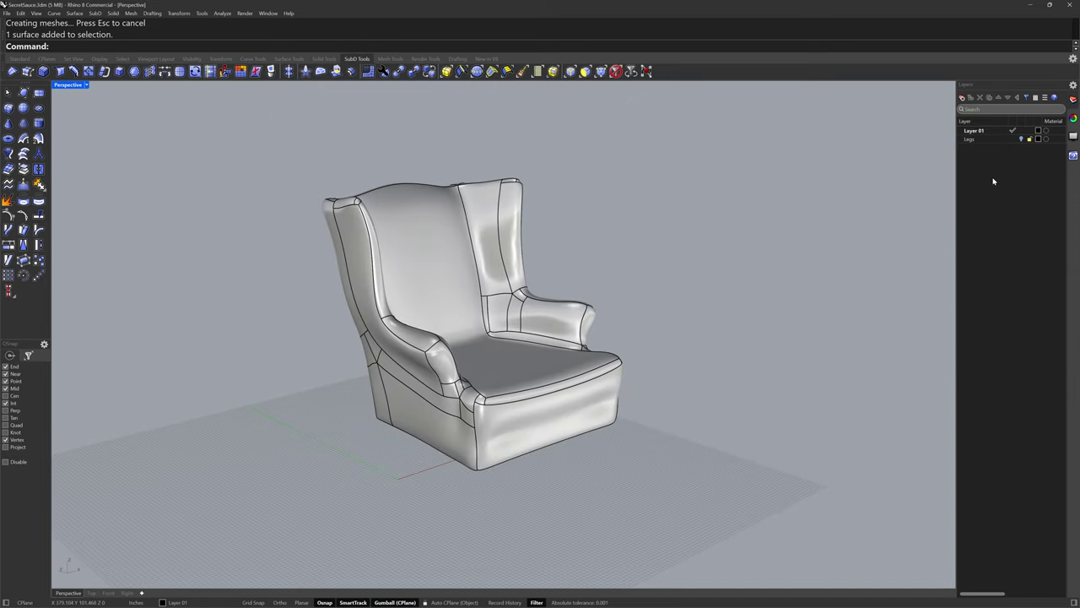
{"action": "left_click", "coordinate": [1022, 138]}
{"action": "right_click_drag", "start_coordinate": [543, 412], "coordinate": [594, 391]}
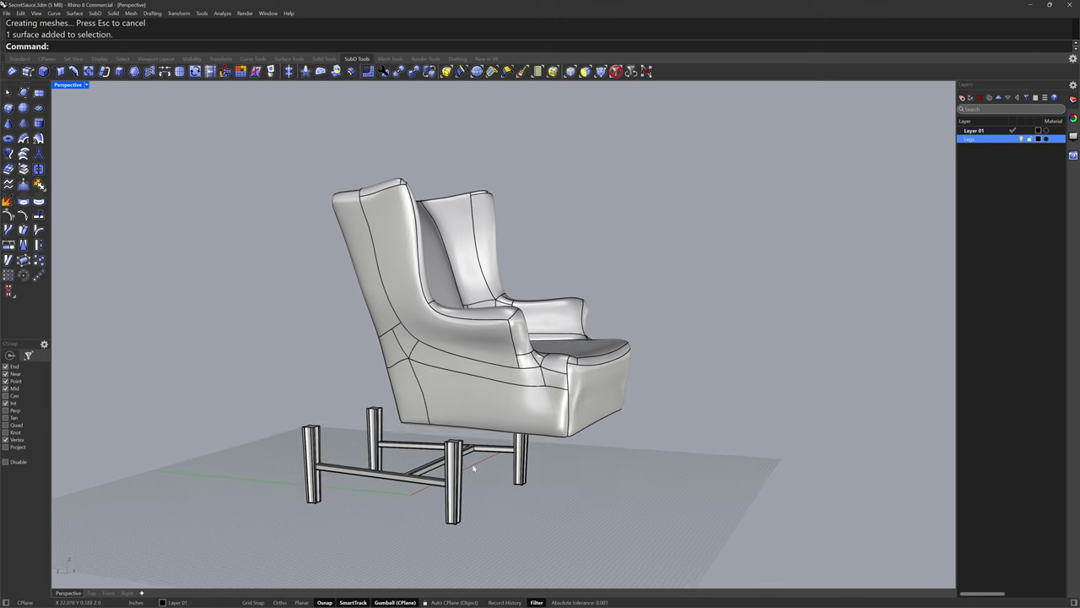
- Align the legs and the chair body concentrically, using 0 as the alignment point
{"action": "left_click", "coordinate": [472, 466]}
{"action": "scroll", "coordinate": [472, 464], "scroll_direction": "up", "scroll_amount": 3}
{"action": "right_click_drag", "start_coordinate": [472, 463], "coordinate": [507, 467]}
{"action": "scroll", "coordinate": [538, 402], "scroll_direction": "down", "scroll_amount": 3}
{"action": "right_click_drag", "start_coordinate": [530, 395], "coordinate": [501, 400]}
{"action": "left_click", "coordinate": [490, 391], "text": "shift"}
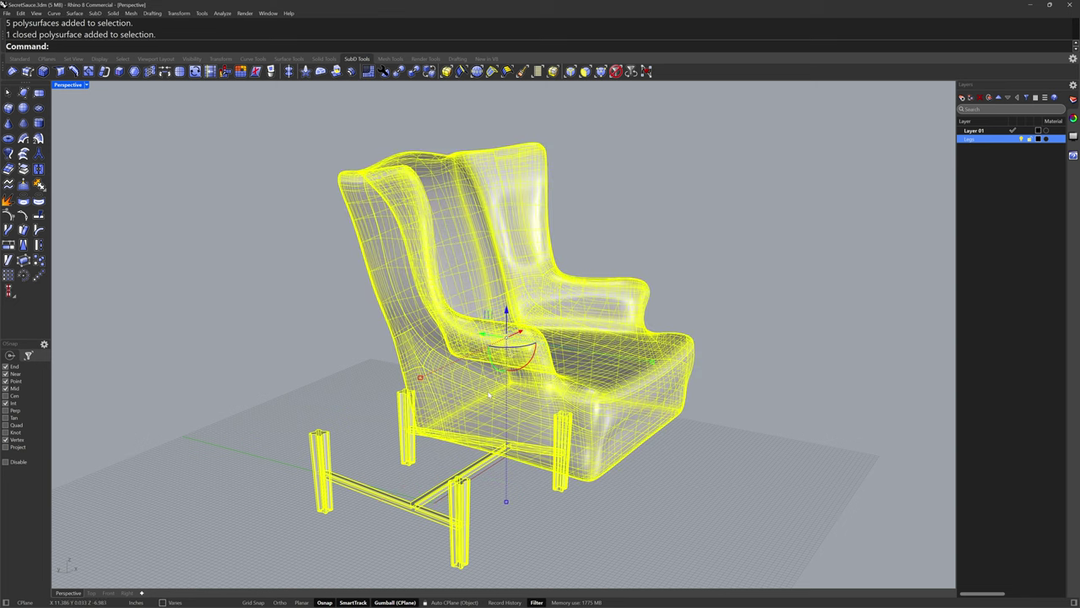
{"action": "left_click", "coordinate": [8, 290]}
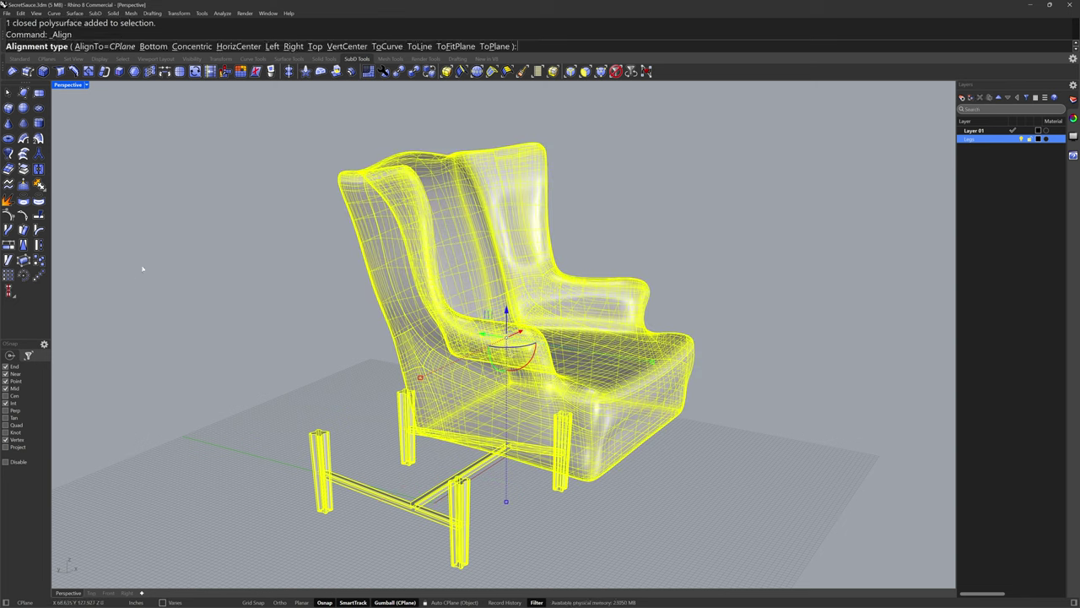
{"action": "left_click", "coordinate": [193, 46]}
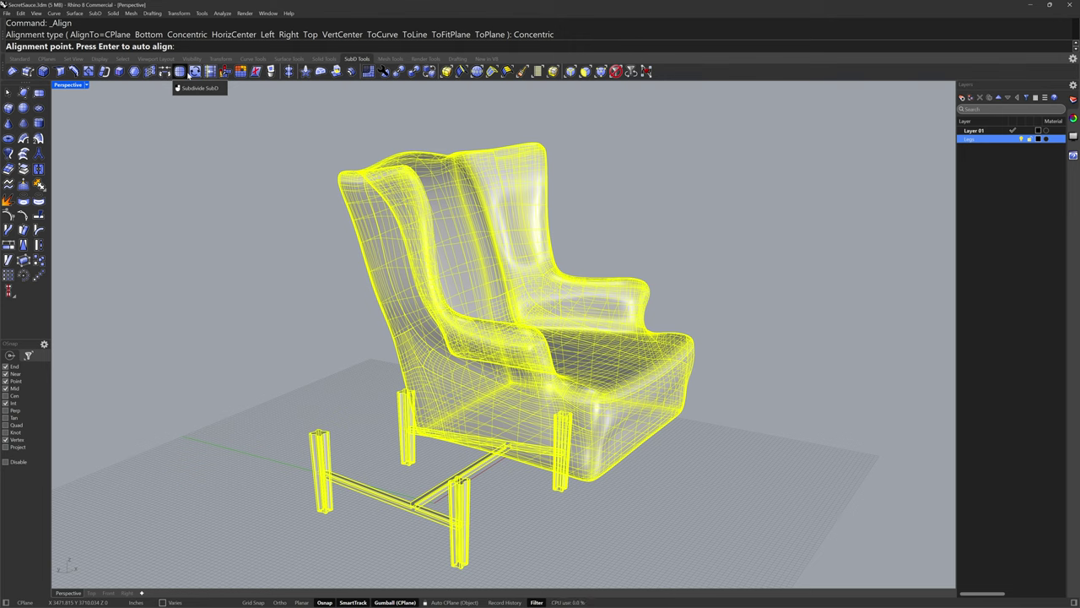
{"action": "key", "text": "Return"}
- Move only the chair body backward along the green Y axis so it sits over all four legs
{"action": "left_click", "coordinate": [655, 420]}
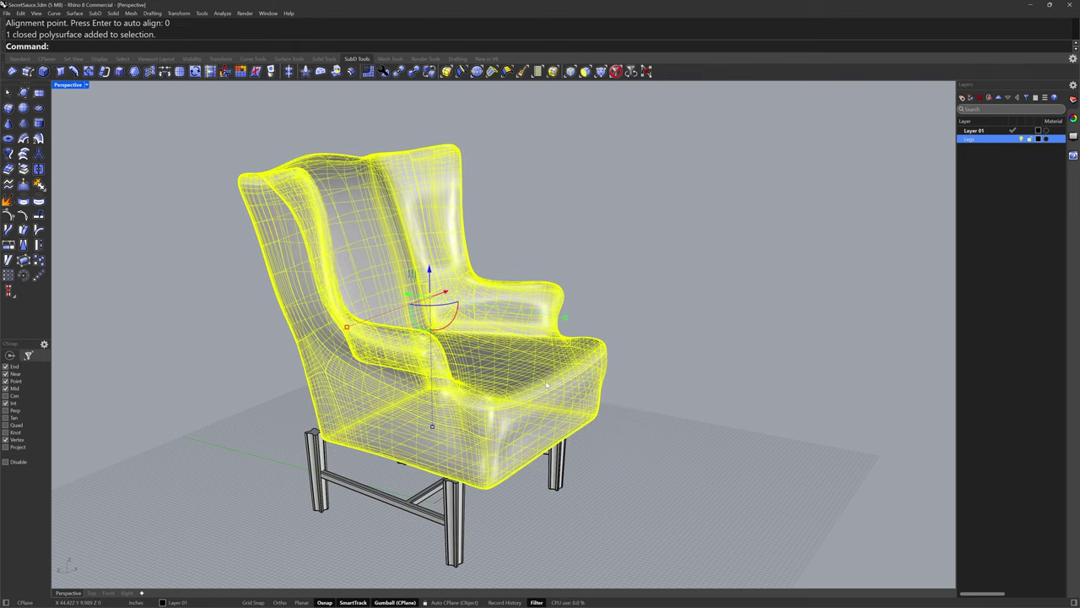
{"action": "right_click_drag", "start_coordinate": [546, 385], "coordinate": [268, 363]}
{"action": "left_click_drag", "start_coordinate": [453, 277], "coordinate": [489, 289]}
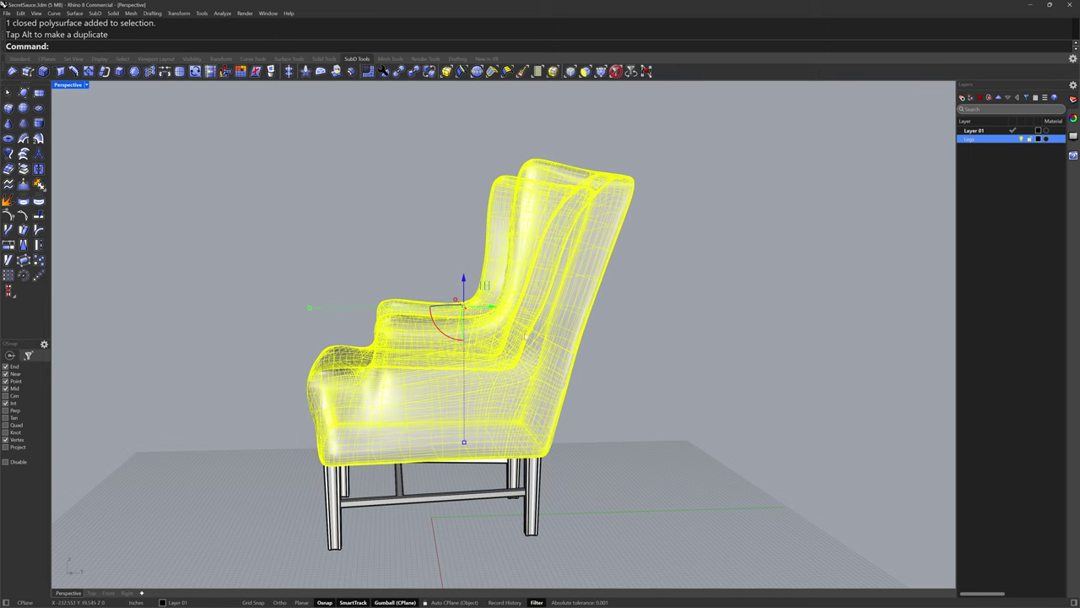
{"action": "right_click_drag", "start_coordinate": [525, 337], "coordinate": [622, 335]}
{"action": "left_click", "coordinate": [622, 336]}
- Boolean-union the chair body with the legs into one solid, deleting the input objects
{"action": "right_click_drag", "start_coordinate": [606, 384], "coordinate": [587, 325]}
{"action": "scroll", "coordinate": [582, 323], "scroll_direction": "up", "scroll_amount": 6}
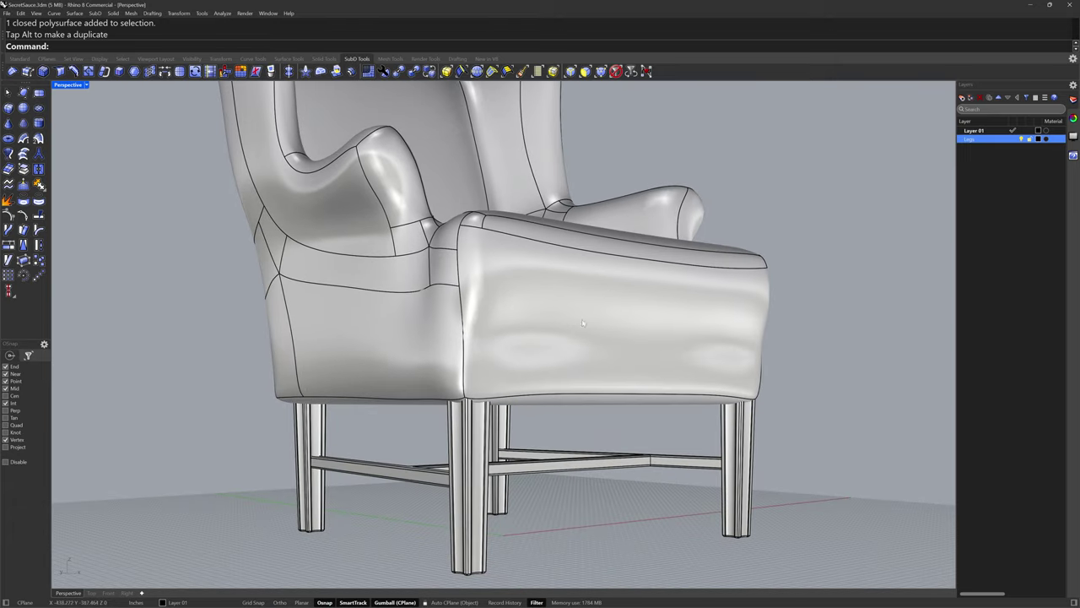
{"action": "left_click", "coordinate": [324, 59]}
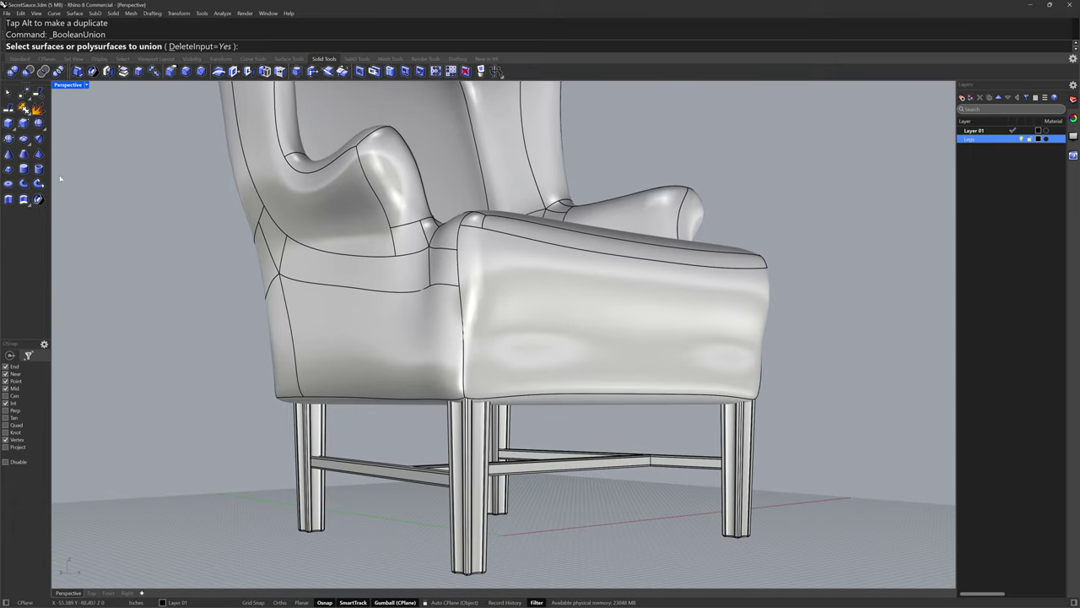
{"action": "left_click", "coordinate": [373, 347]}
{"action": "left_click", "coordinate": [475, 465]}
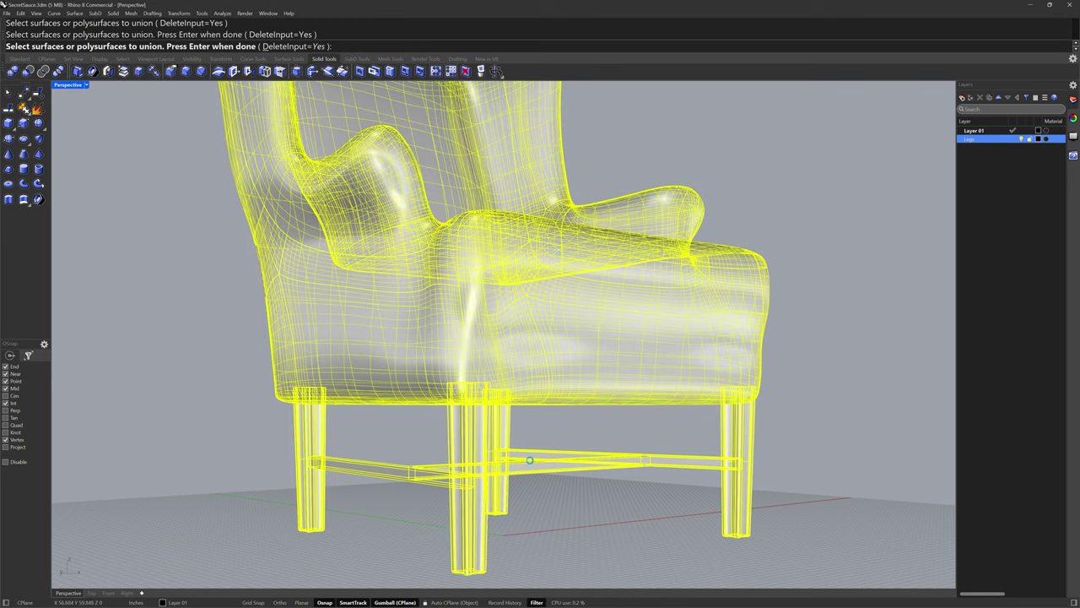
{"action": "left_click", "coordinate": [480, 437]}
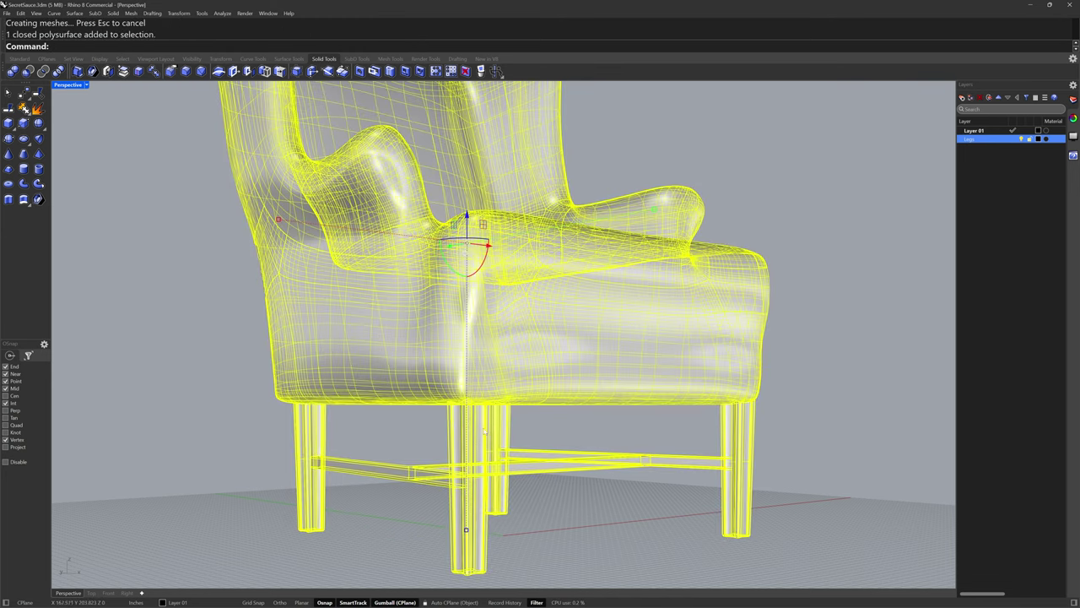
- Deselect the united chair and set the Perspective viewport's display mode to Monochrome
{"action": "scroll", "coordinate": [481, 436], "scroll_direction": "down", "scroll_amount": 6}
{"action": "right_click_drag", "start_coordinate": [481, 437], "coordinate": [447, 422]}
{"action": "left_click", "coordinate": [216, 455]}
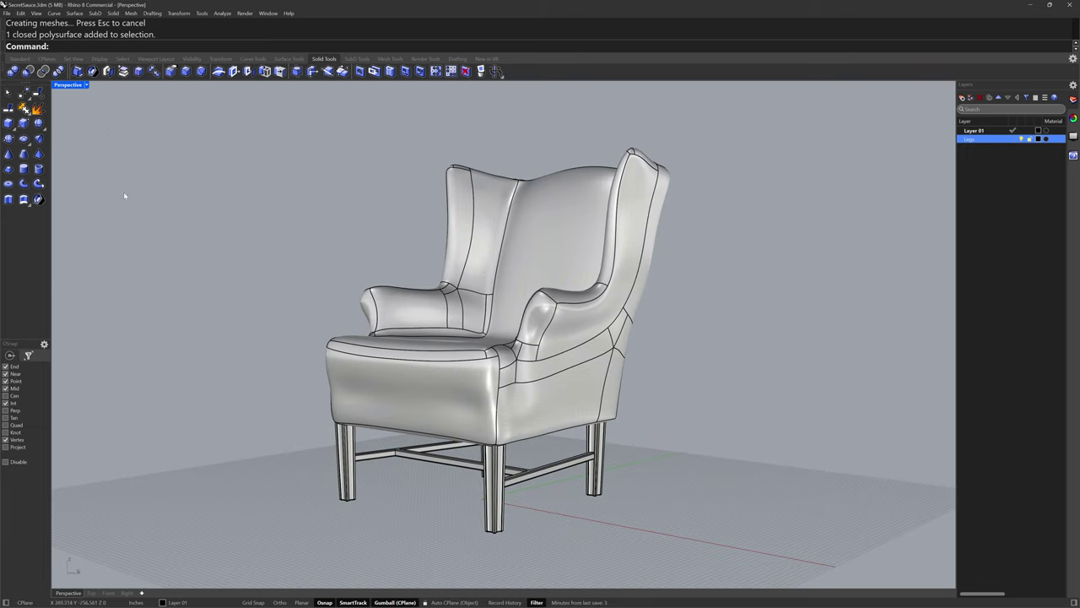
{"action": "left_click", "coordinate": [87, 85]}
{"action": "left_click", "coordinate": [92, 197]}
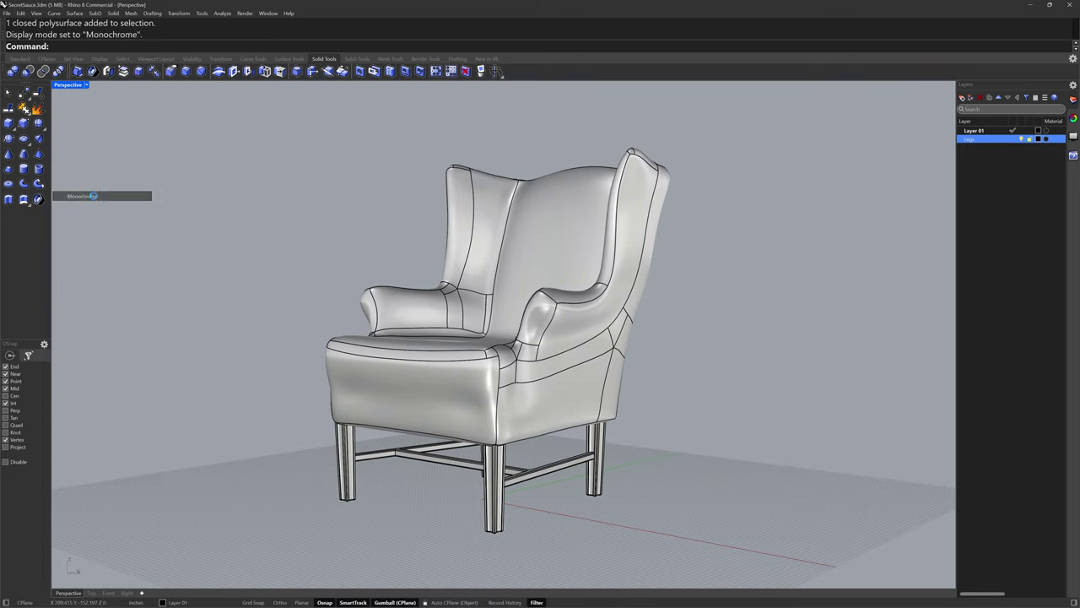